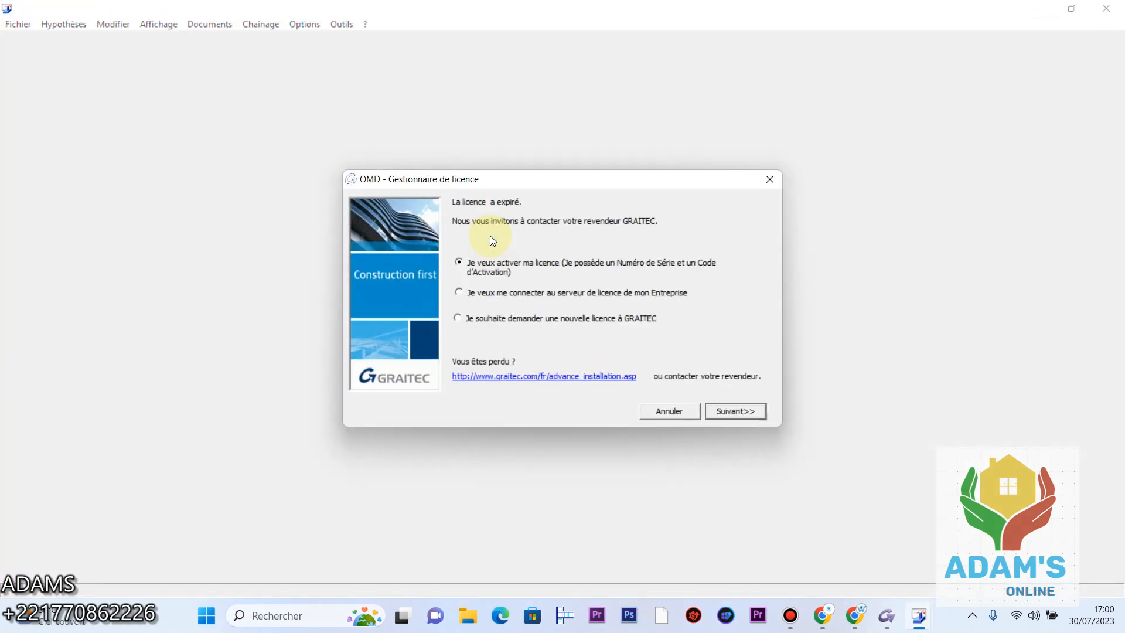
# - Dismiss the licence manager and lock the isolated footing's lower NGF level at -1.5 m
pyautogui.click(672, 412)
pyautogui.click(671, 411)
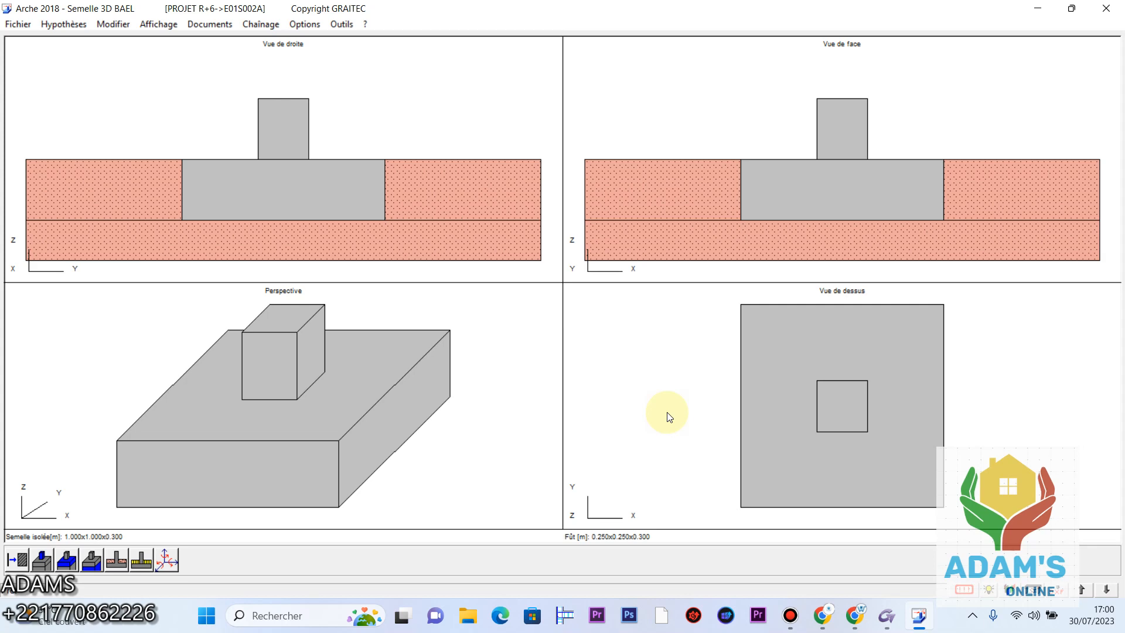
pyautogui.doubleClick(253, 178)
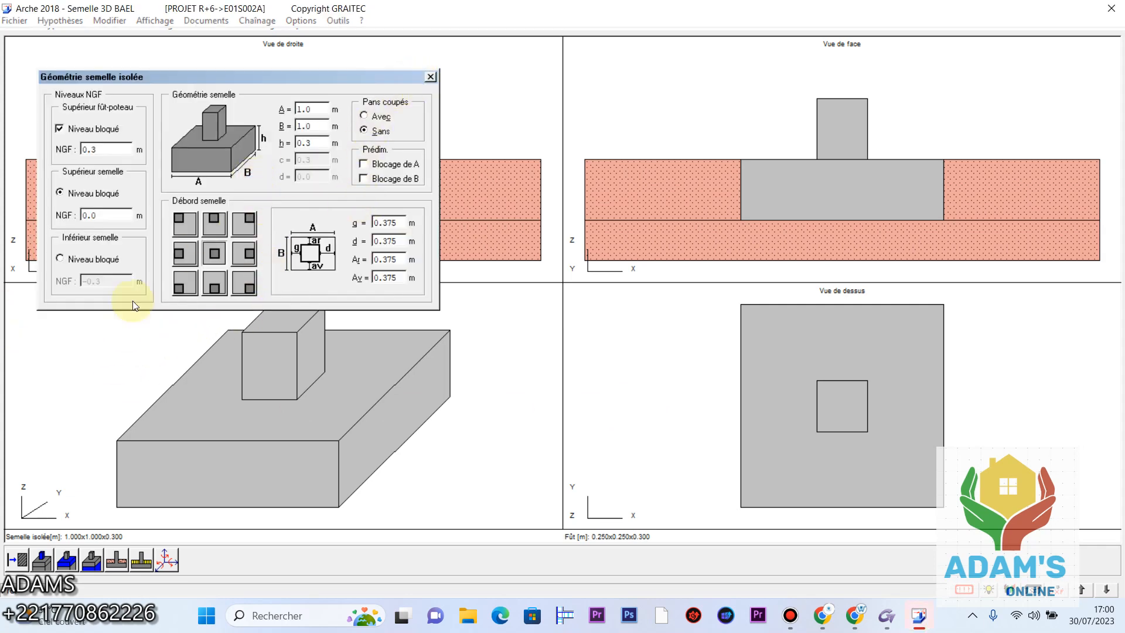
pyautogui.click(108, 260)
pyautogui.doubleClick(111, 281)
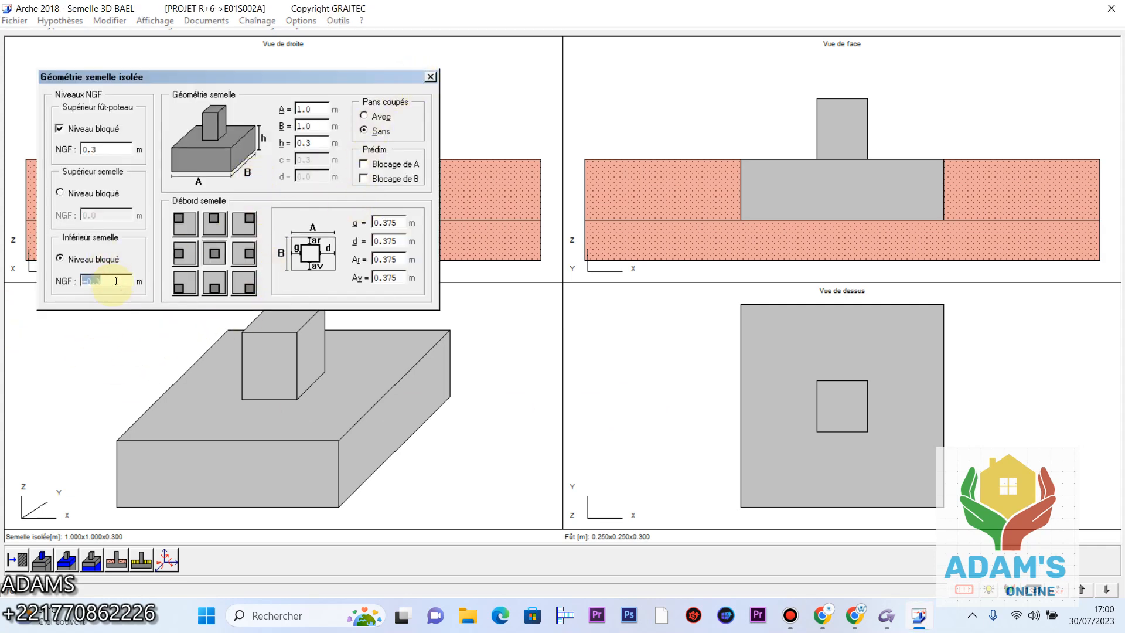
pyautogui.write('-')
pyautogui.click(128, 215)
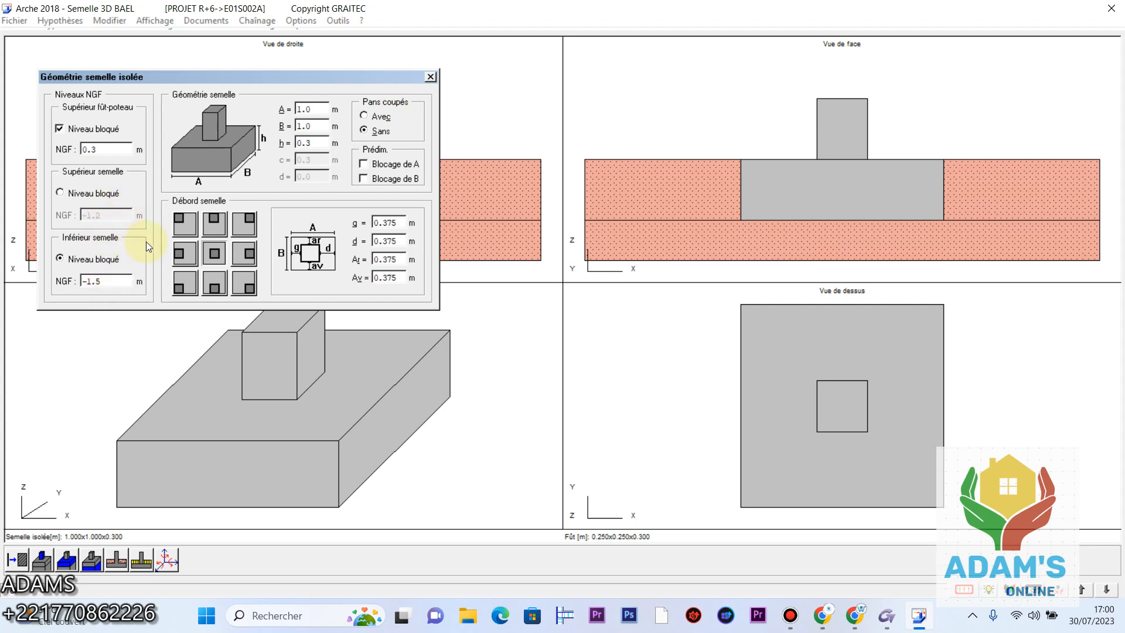
# - Set the footing height h to 0.4 m and enable sloped sides (Pans coupés) with c at 0.25 m
pyautogui.doubleClick(322, 144)
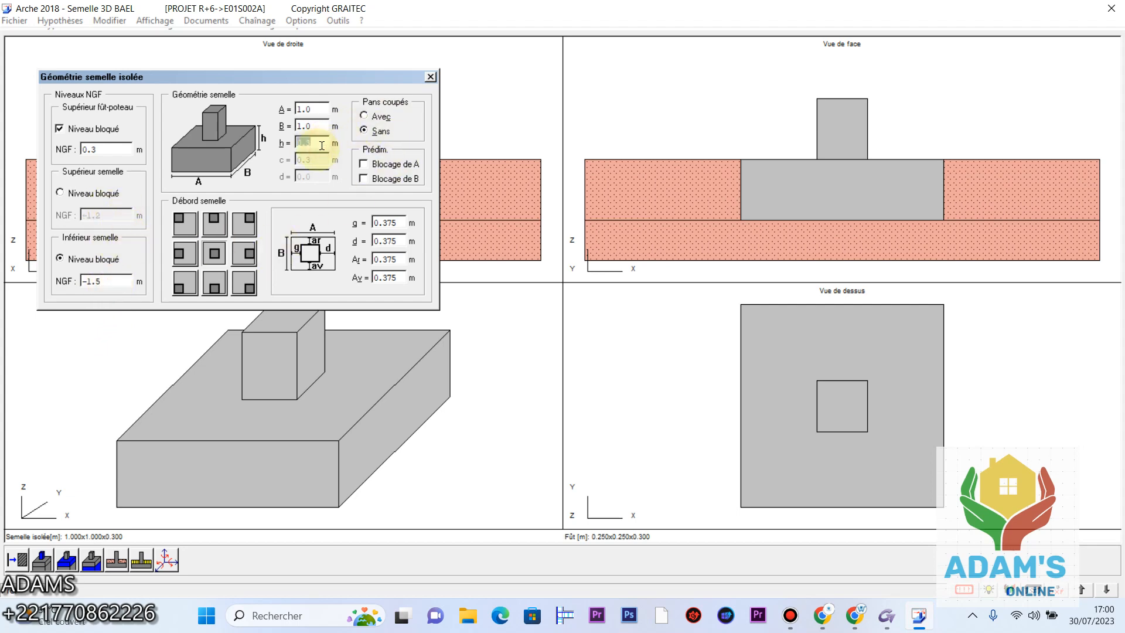
pyautogui.write('0.')
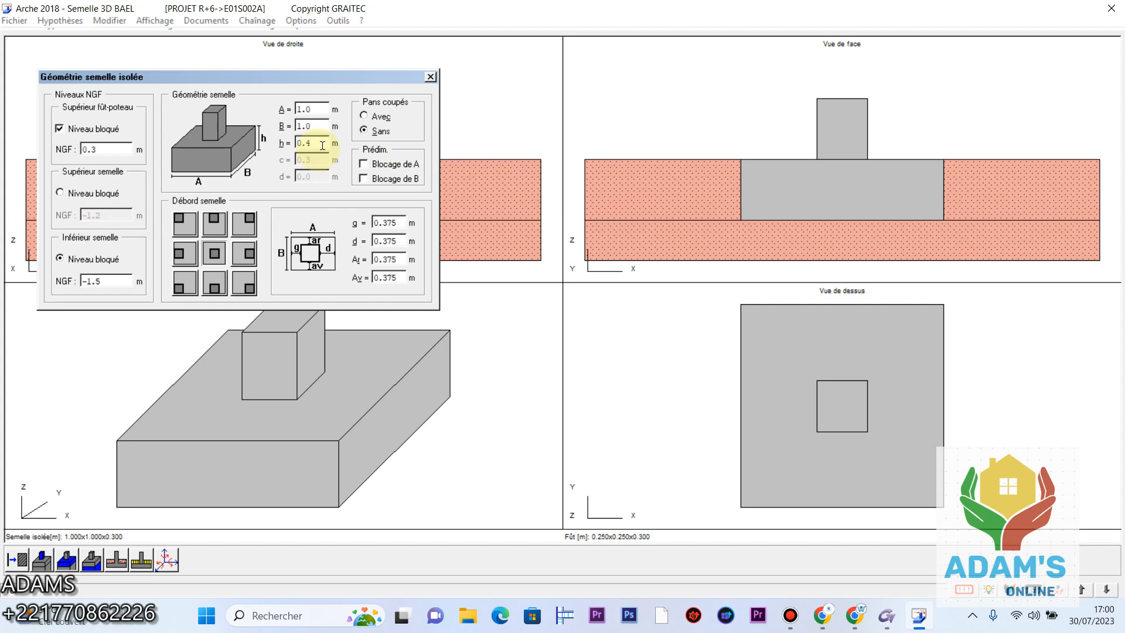
pyautogui.click(212, 66)
pyautogui.click(384, 122)
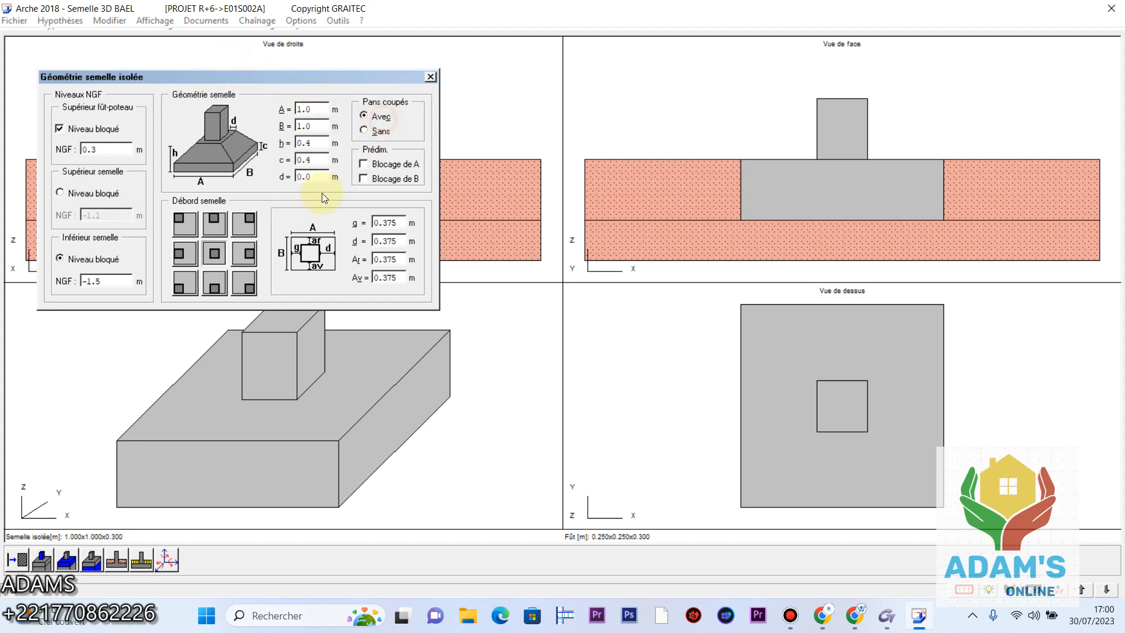
pyautogui.doubleClick(316, 160)
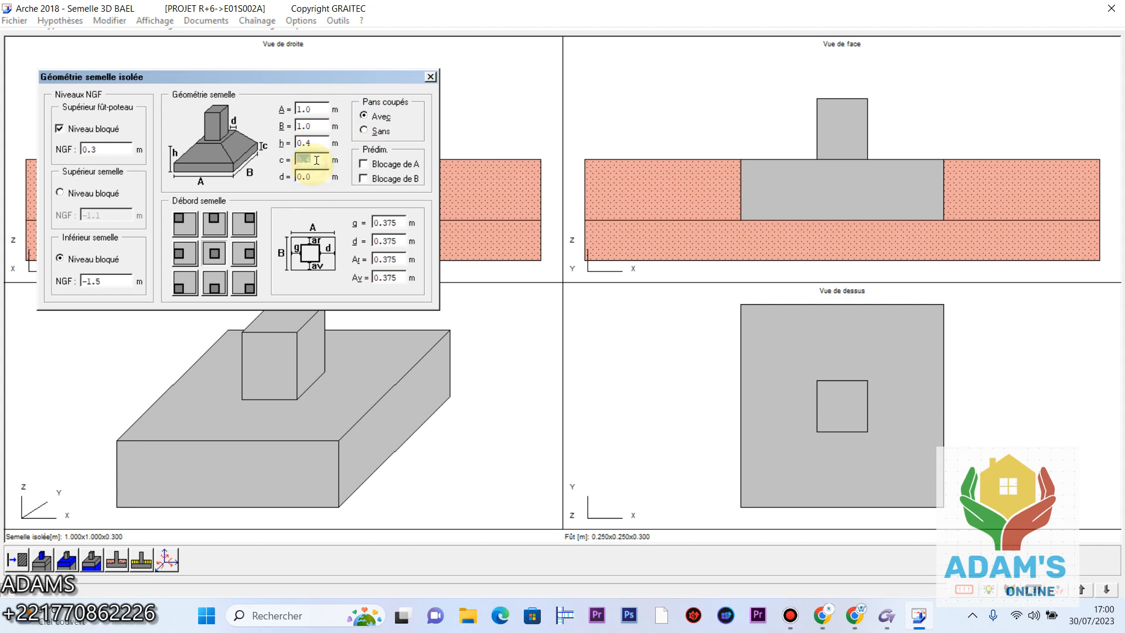
pyautogui.write('0')
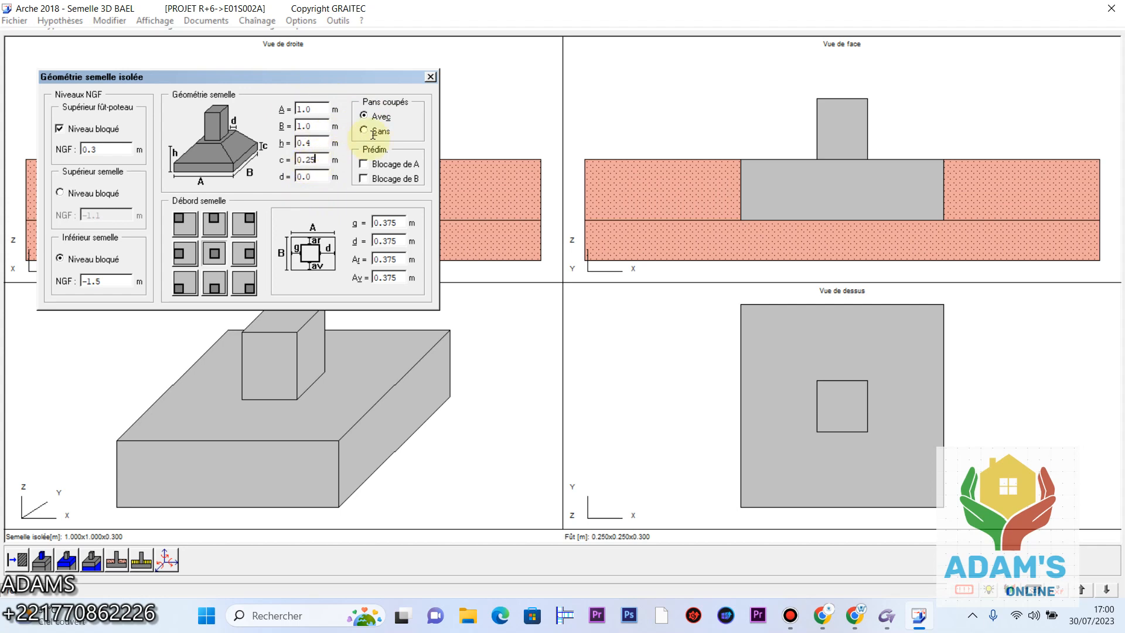
pyautogui.click(396, 123)
pyautogui.click(431, 77)
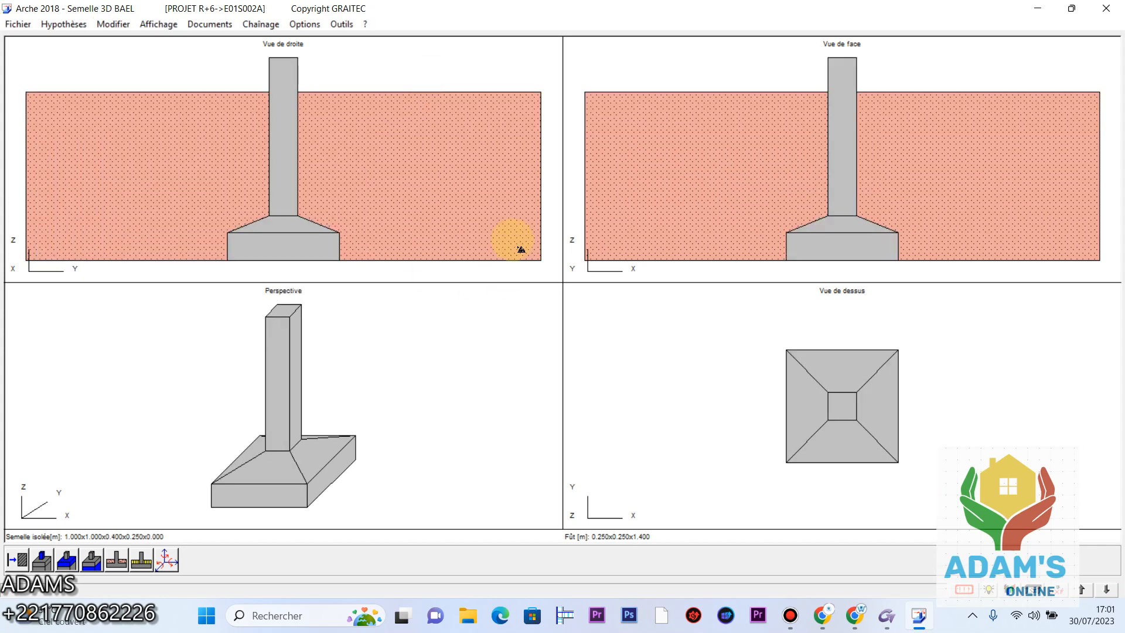
pyautogui.doubleClick(281, 231)
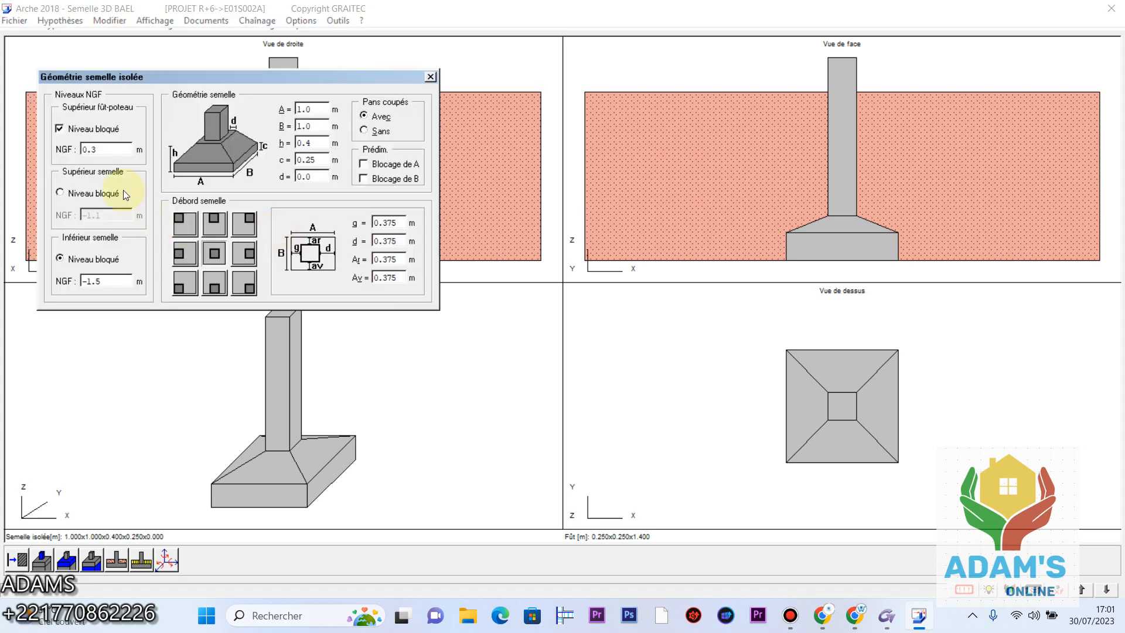
pyautogui.click(433, 76)
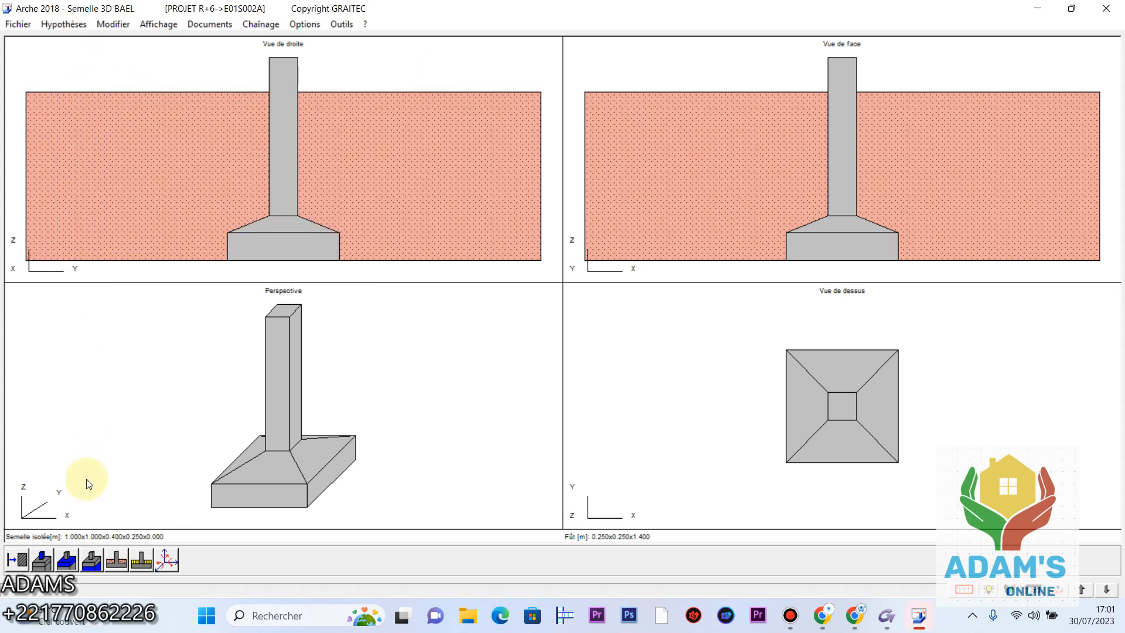
# - Add a blinding concrete layer (Béton de propreté) under the footing and enter its thickness
pyautogui.click(92, 562)
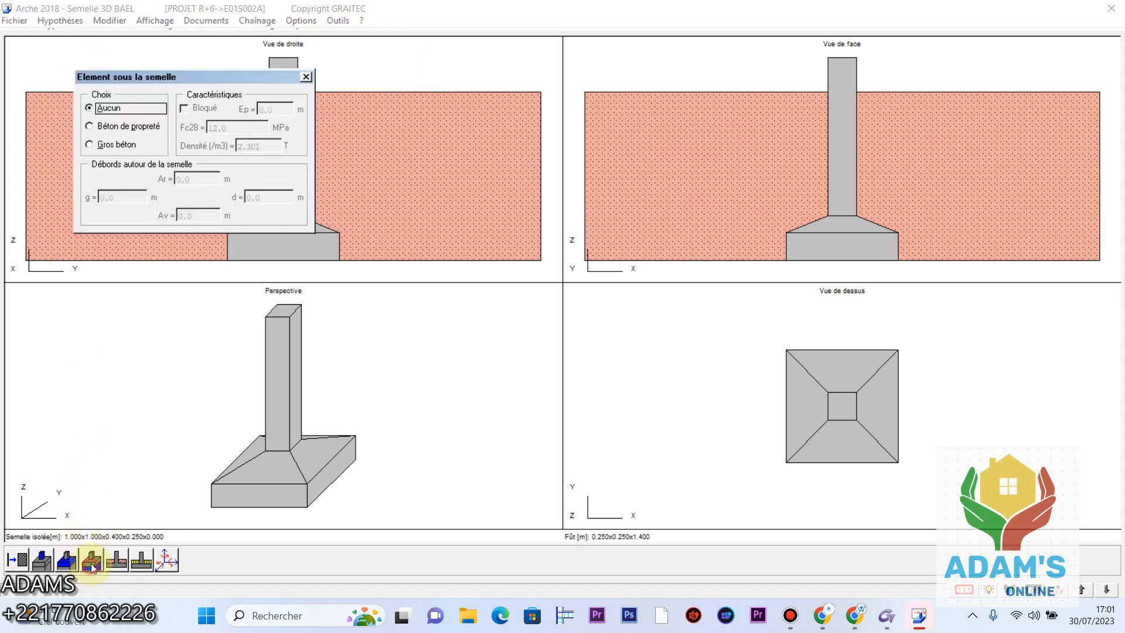
pyautogui.click(117, 127)
pyautogui.doubleClick(285, 110)
pyautogui.write('0')
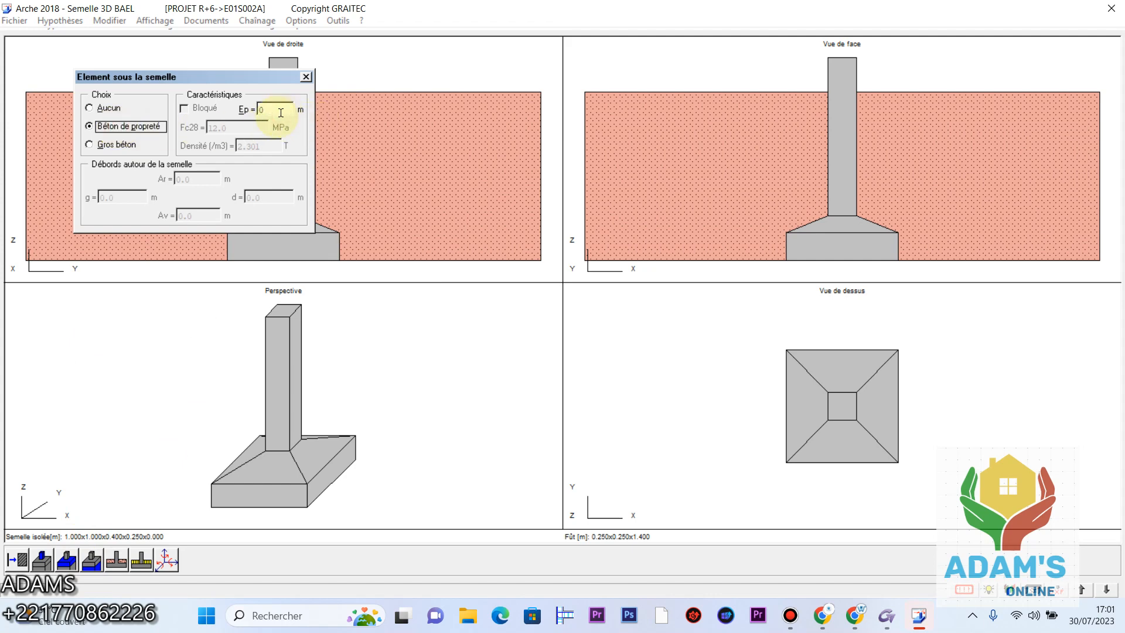
pyautogui.click(306, 77)
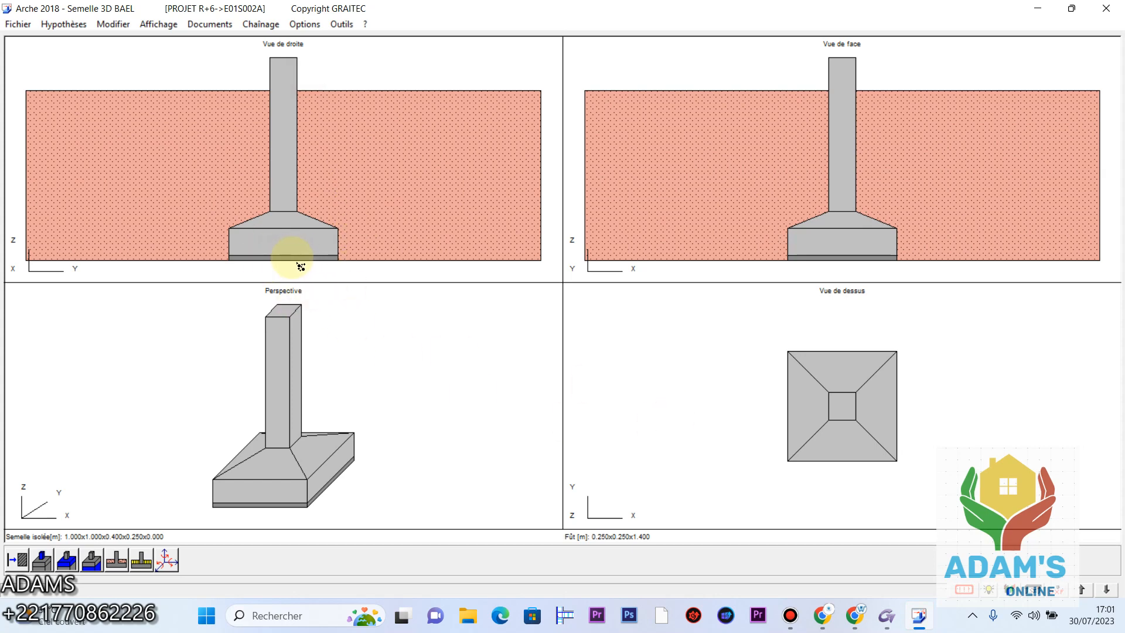
# - Review the footing's geometry, then its type, coordinates and identification settings
pyautogui.doubleClick(289, 239)
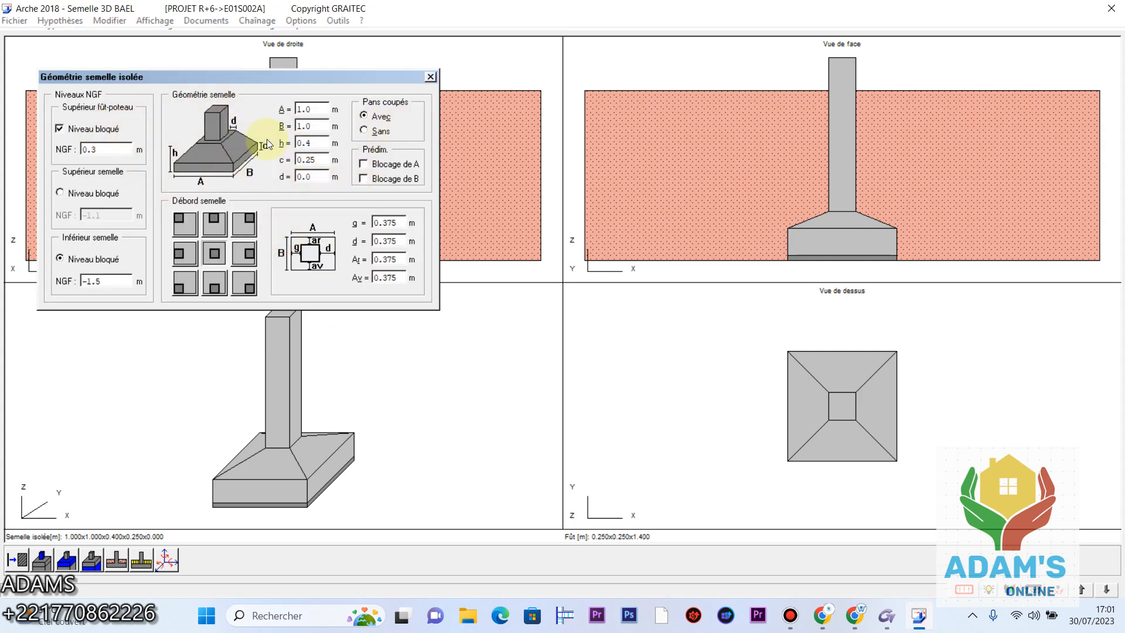
pyautogui.click(430, 77)
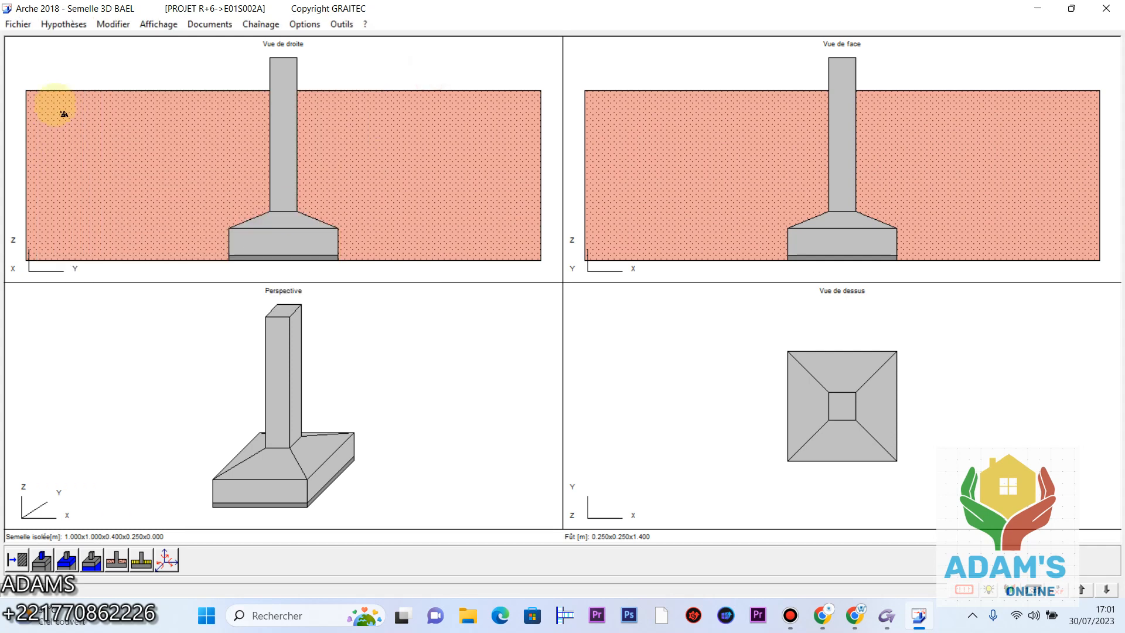
pyautogui.click(63, 23)
pyautogui.click(83, 41)
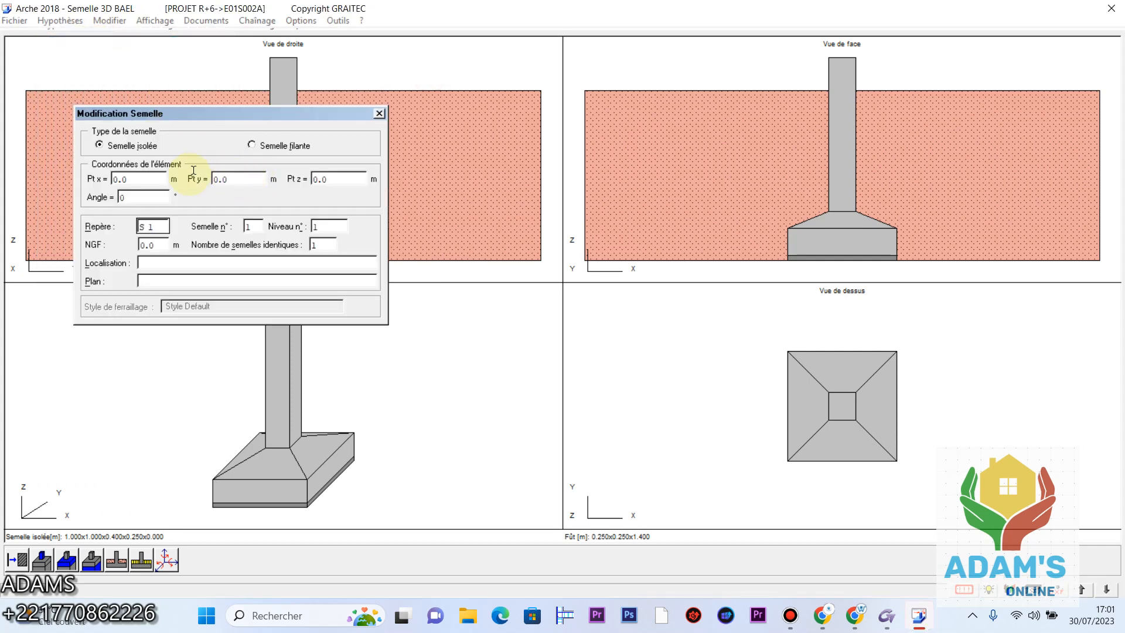
pyautogui.click(169, 263)
pyautogui.click(380, 113)
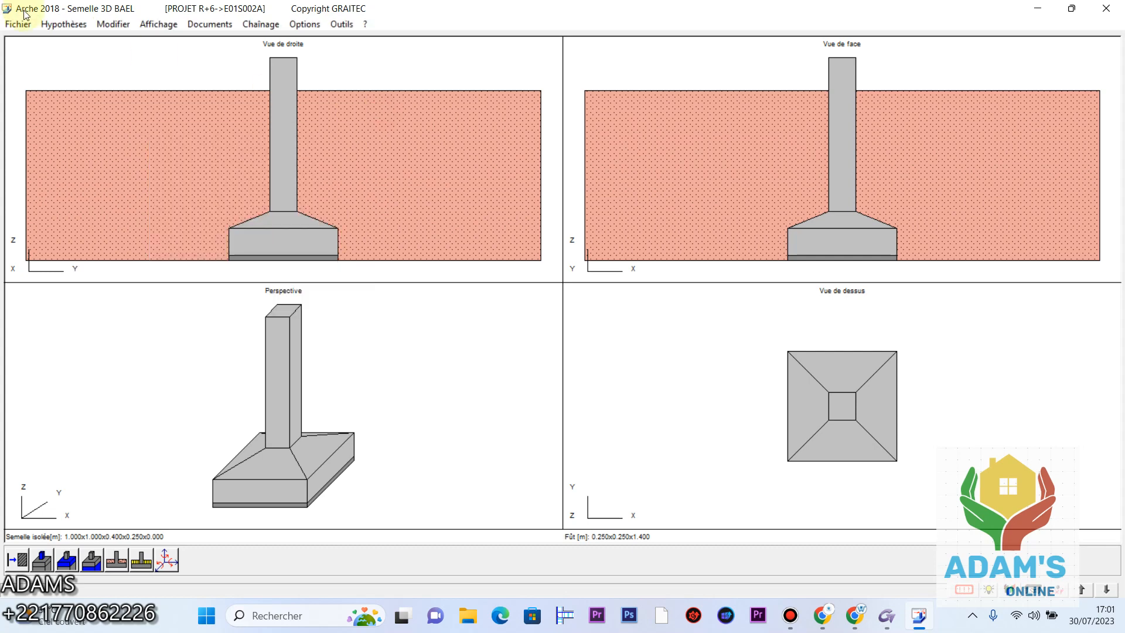
# - Set the reinforced concrete cracking condition to Préjudiciable
pyautogui.click(60, 21)
pyautogui.click(91, 60)
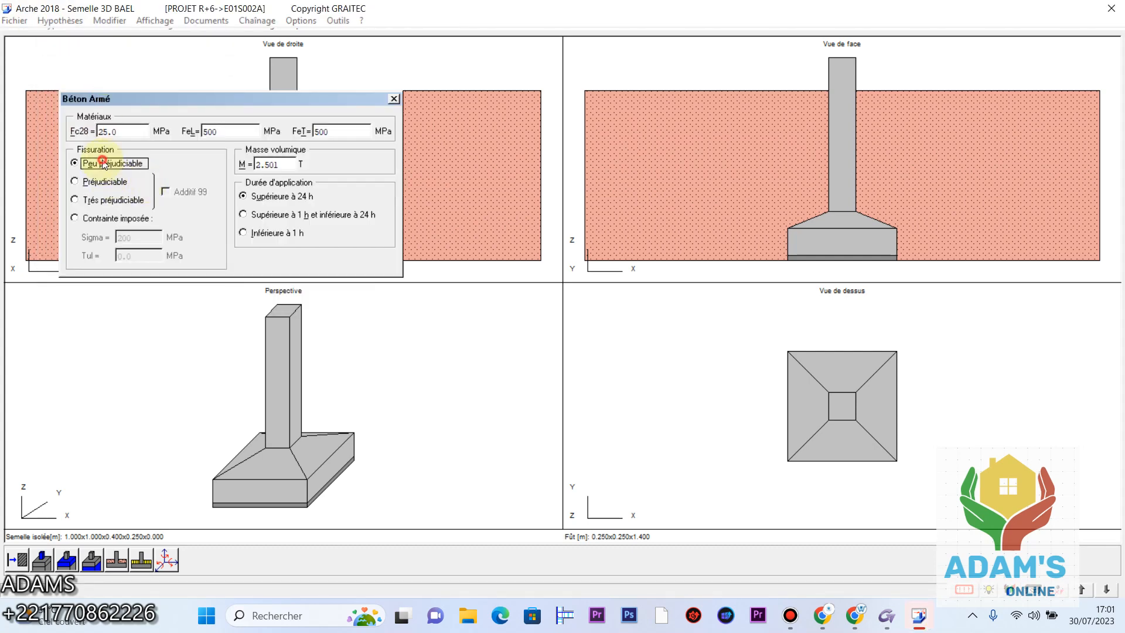
pyautogui.click(125, 185)
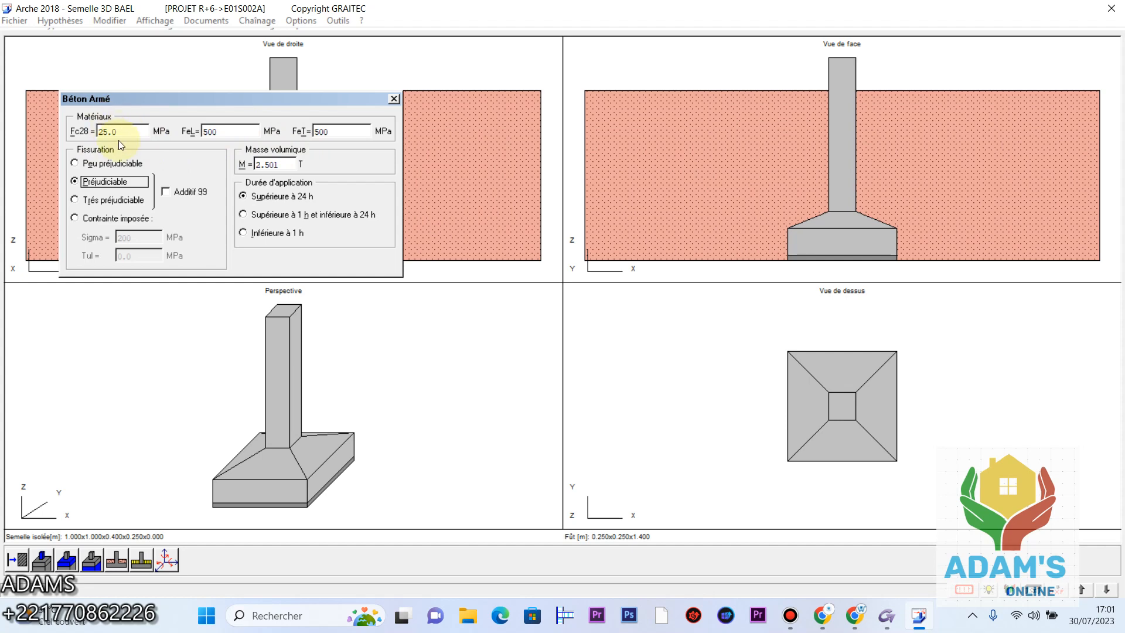
pyautogui.click(394, 101)
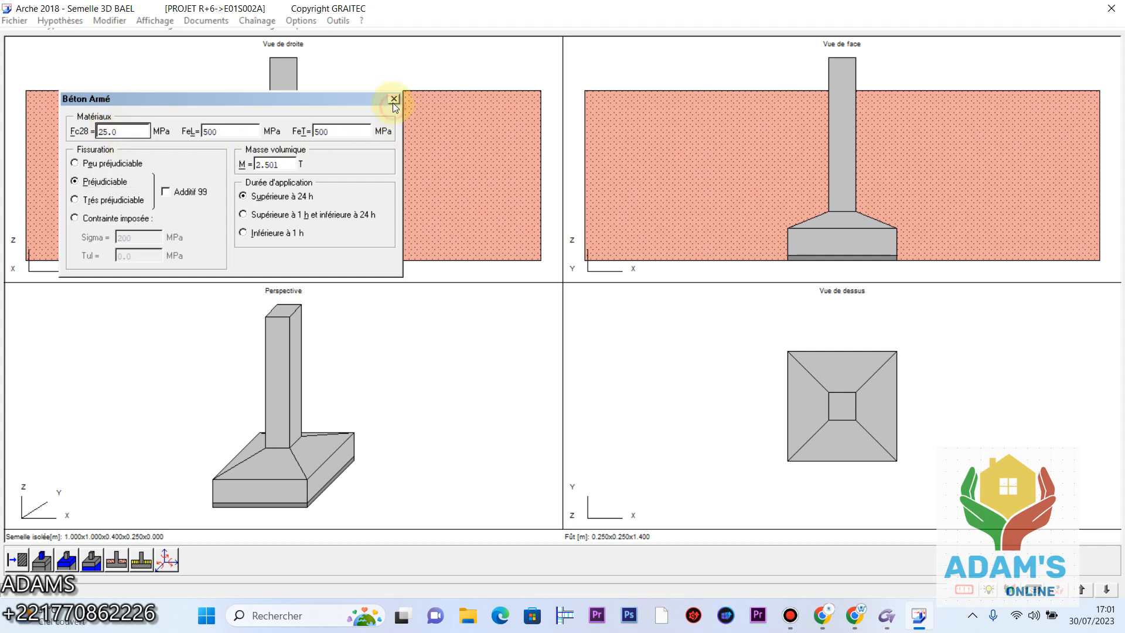
# - Set the lateral concrete cover of the supported element to 0.03 m
pyautogui.click(61, 22)
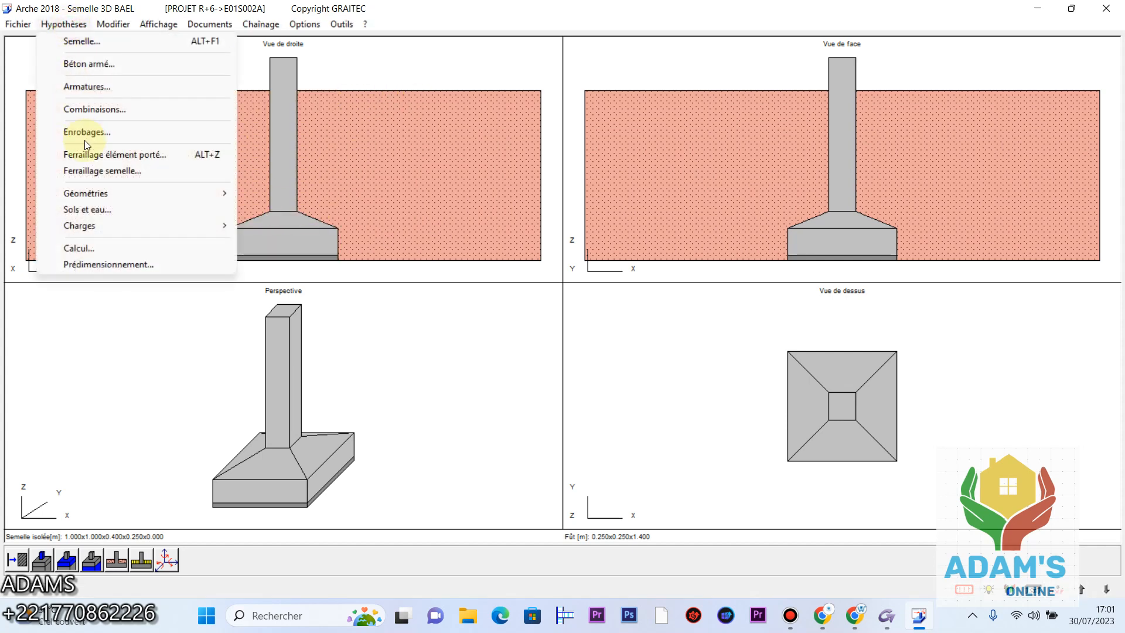
pyautogui.click(103, 132)
pyautogui.click(193, 148)
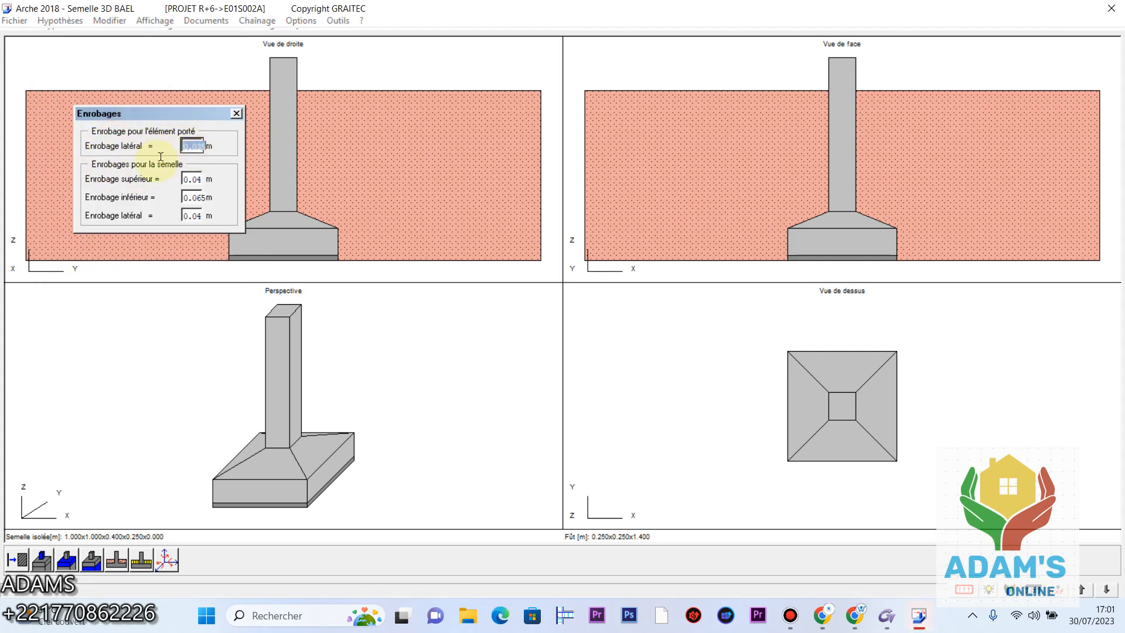
pyautogui.write('0.03')
# - Set the footing's upper, lower and lateral concrete covers to 0.05 m each
pyautogui.click(196, 179)
pyautogui.write('0.025')
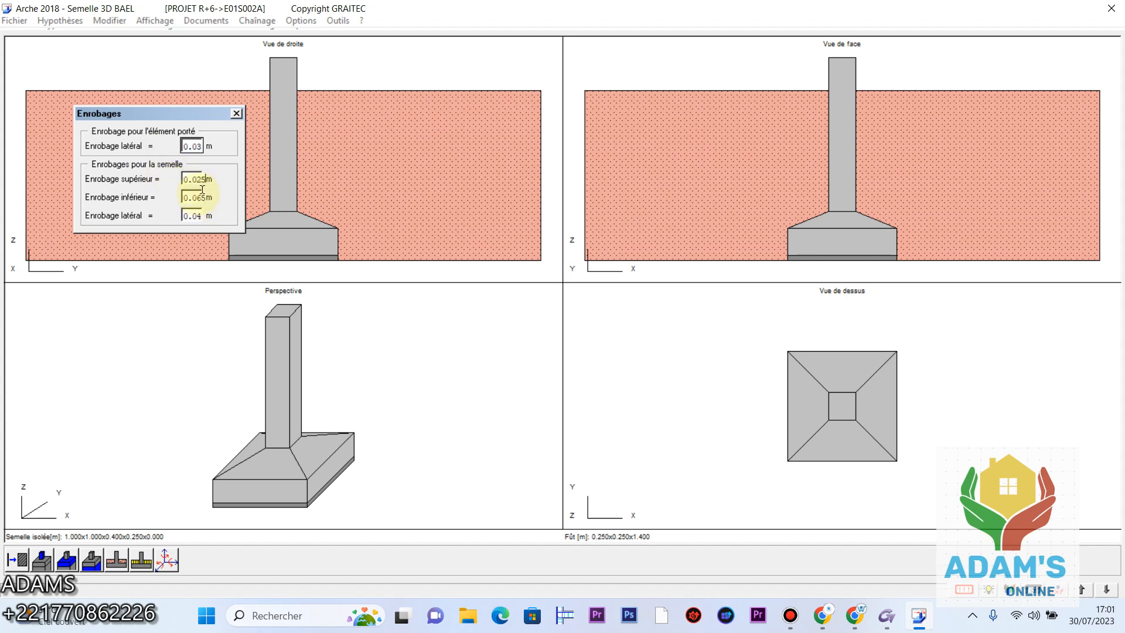
pyautogui.click(202, 180)
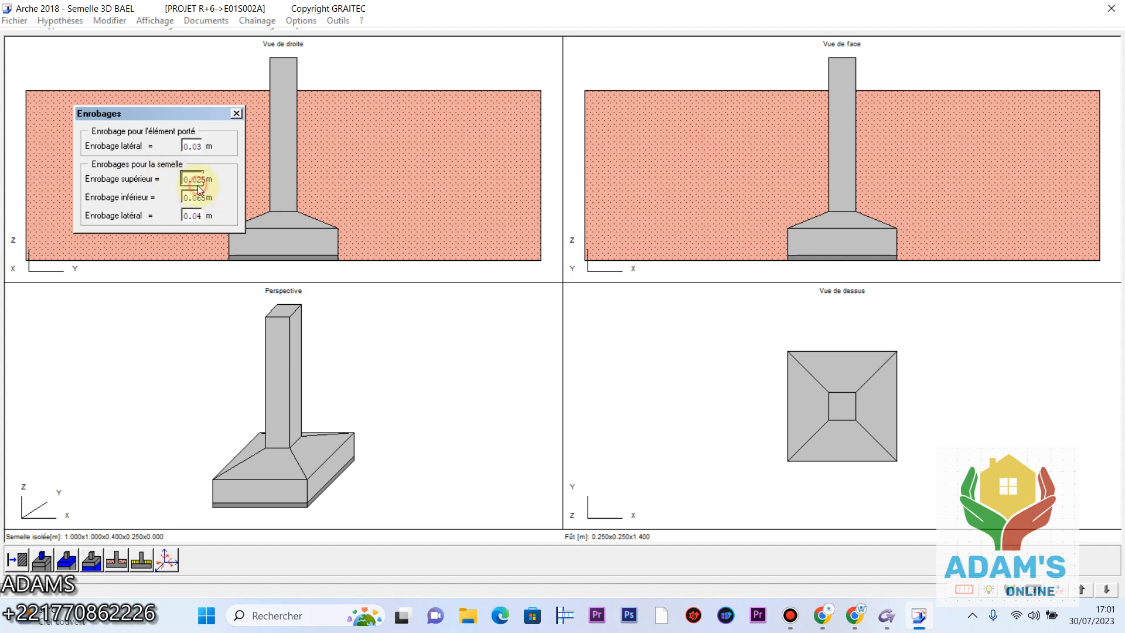
pyautogui.write('0.05')
pyautogui.click(198, 198)
pyautogui.write('0.0')
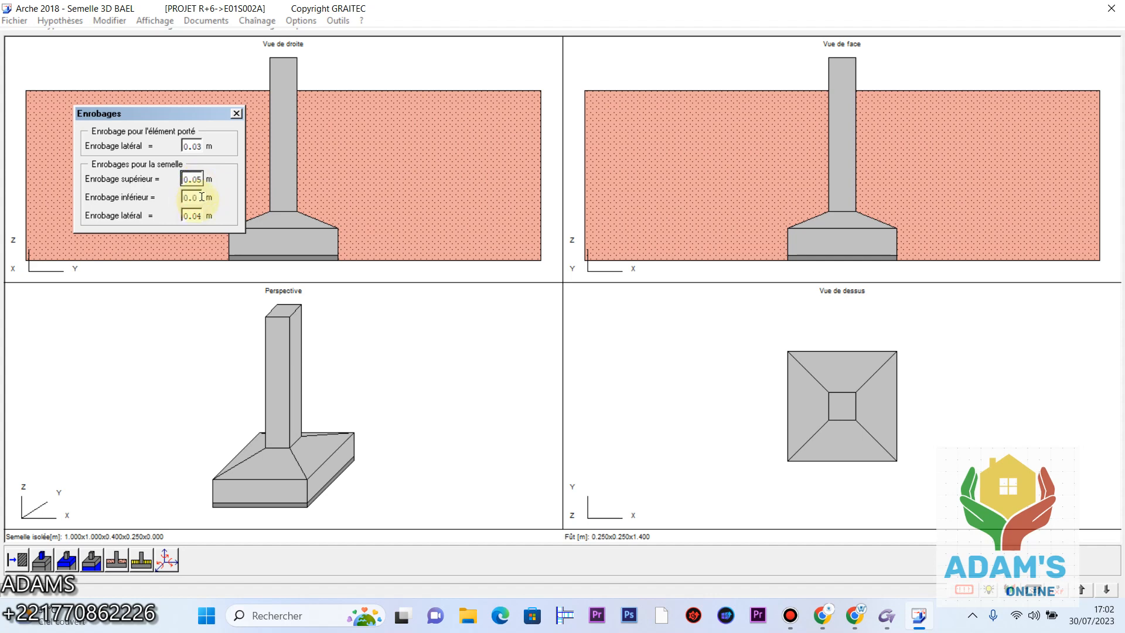
pyautogui.write('5')
pyautogui.click(201, 214)
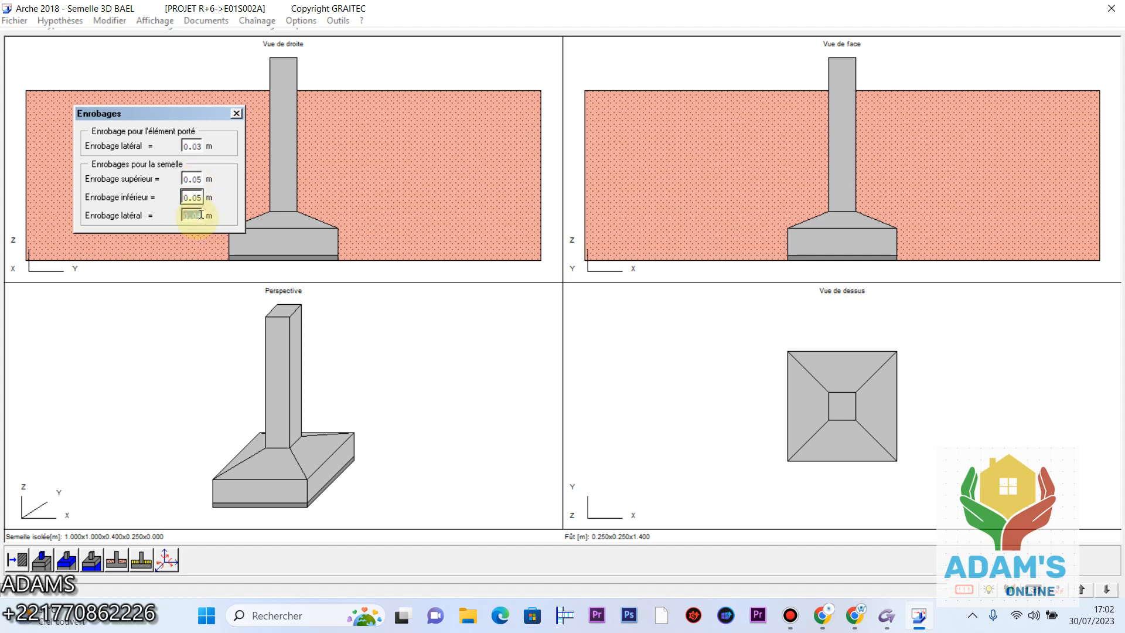
pyautogui.write('0.05')
pyautogui.click(237, 113)
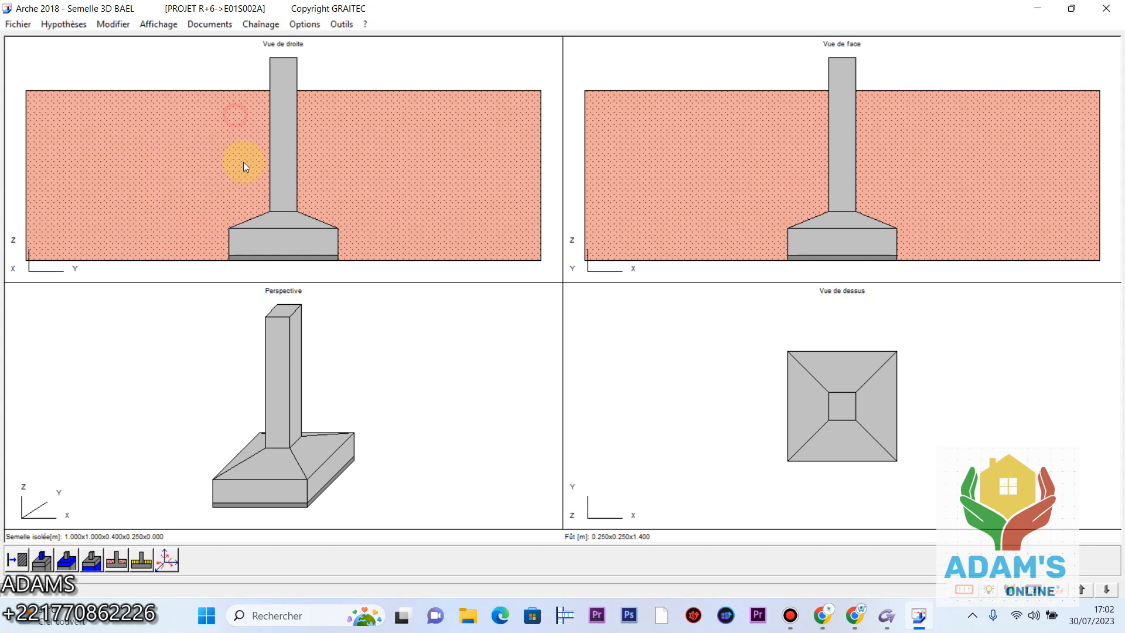
# - Limit the available reinforcement stock to 10 mm bars only, for both longitudinal and transverse bars
pyautogui.click(66, 24)
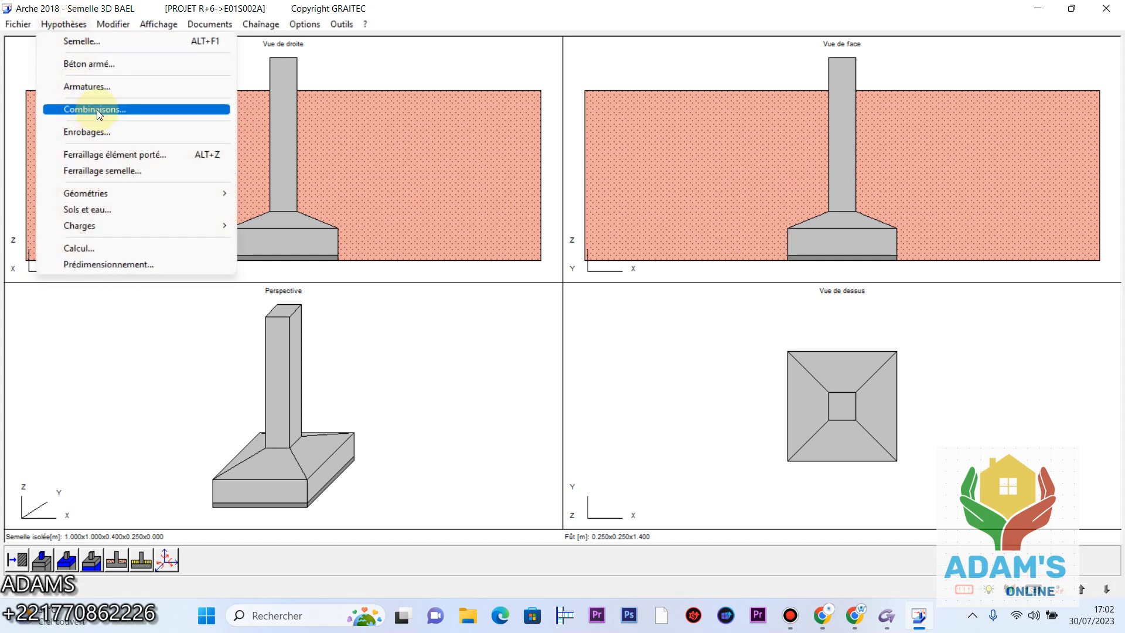
pyautogui.click(88, 86)
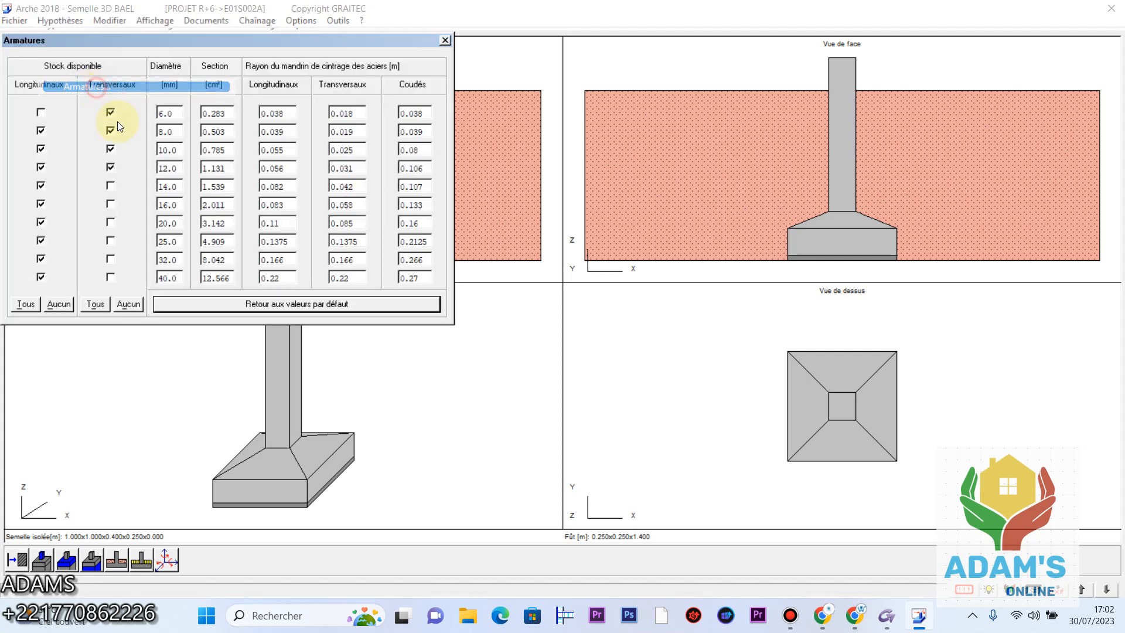
pyautogui.click(128, 304)
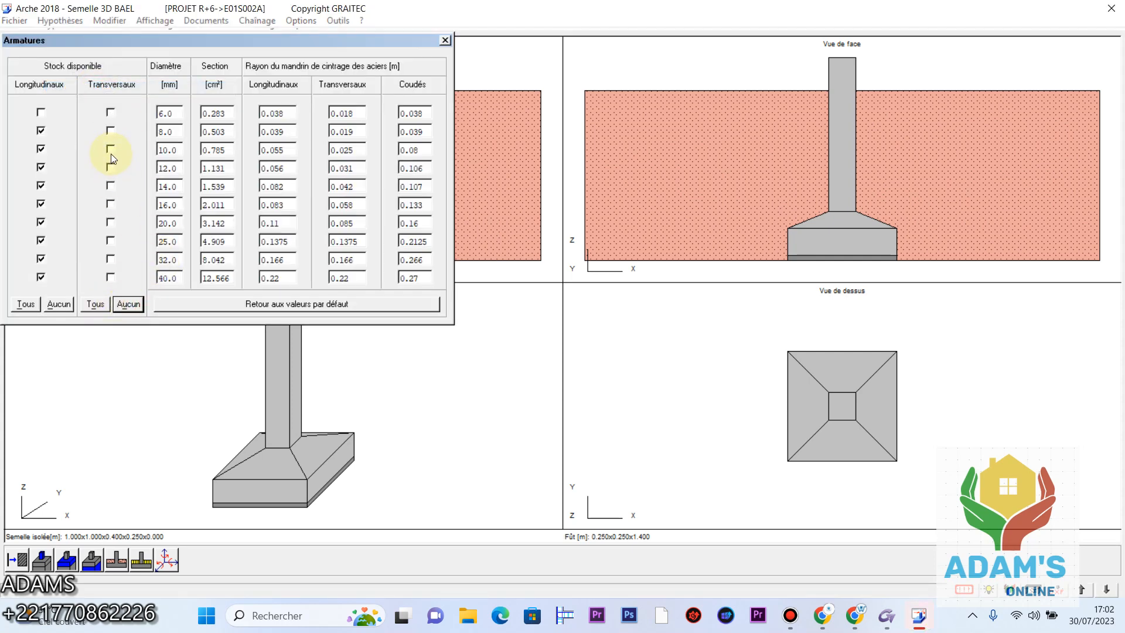
pyautogui.click(110, 149)
pyautogui.click(58, 303)
pyautogui.click(40, 150)
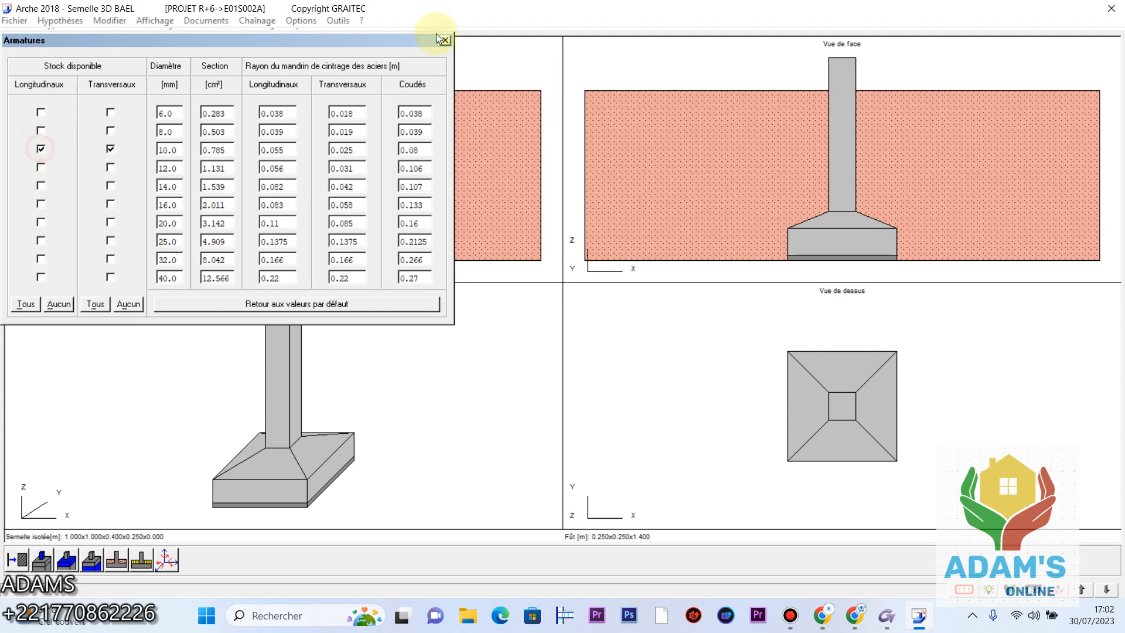
pyautogui.click(445, 40)
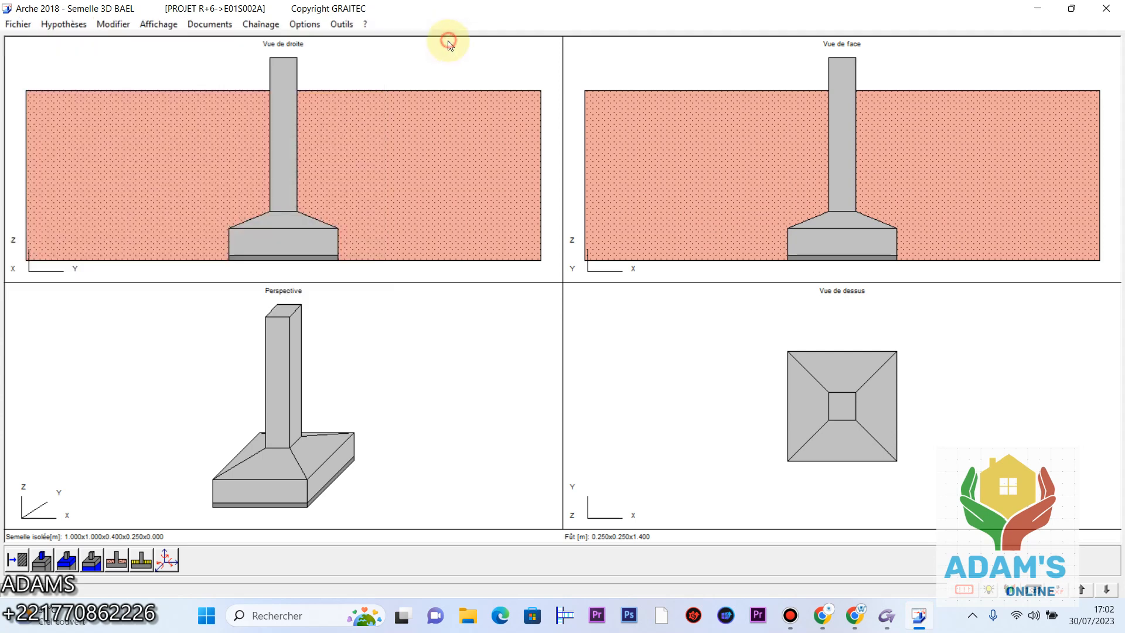
# - Select the full-length bar distribution for the footing reinforcement and set its hook angle to Retour 135°
pyautogui.click(67, 24)
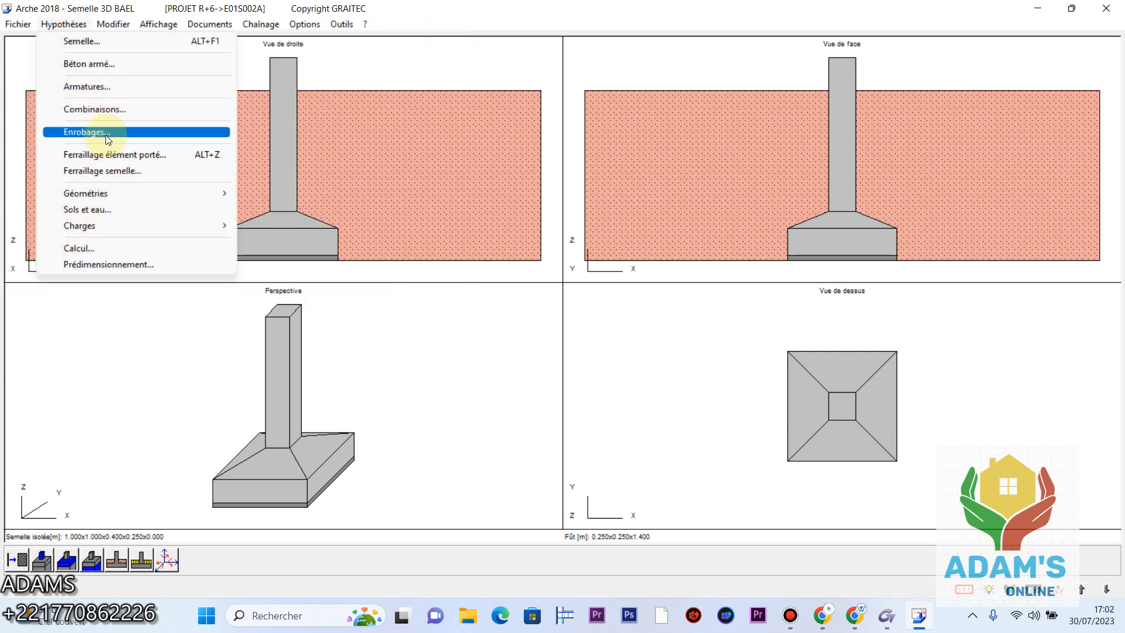
pyautogui.click(109, 170)
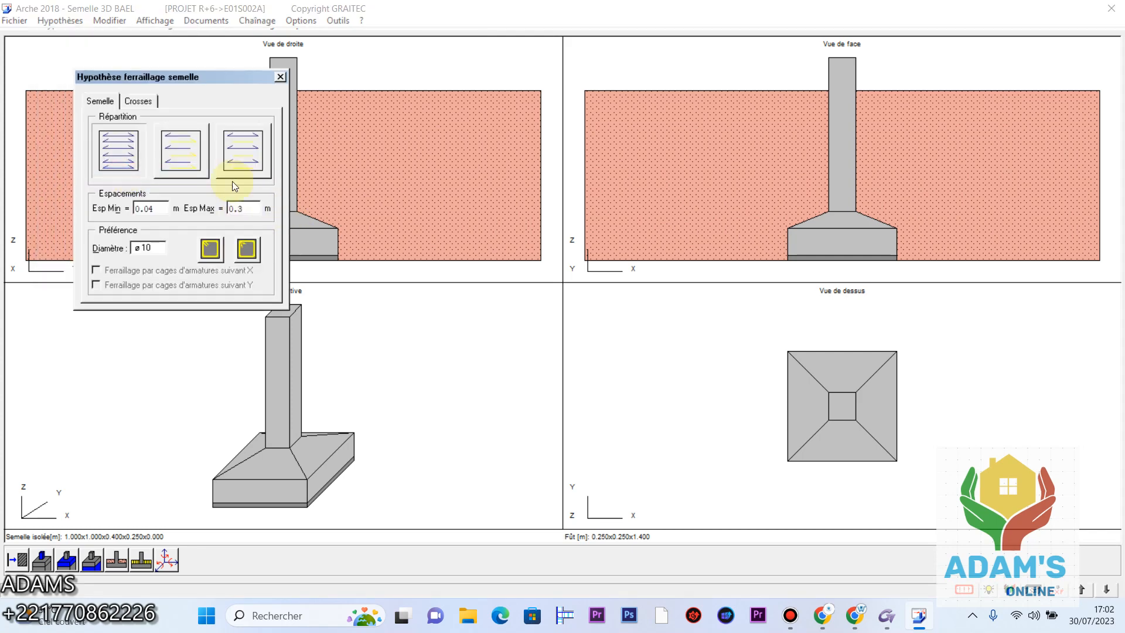
pyautogui.moveTo(238, 76); pyautogui.dragTo(605, 79)
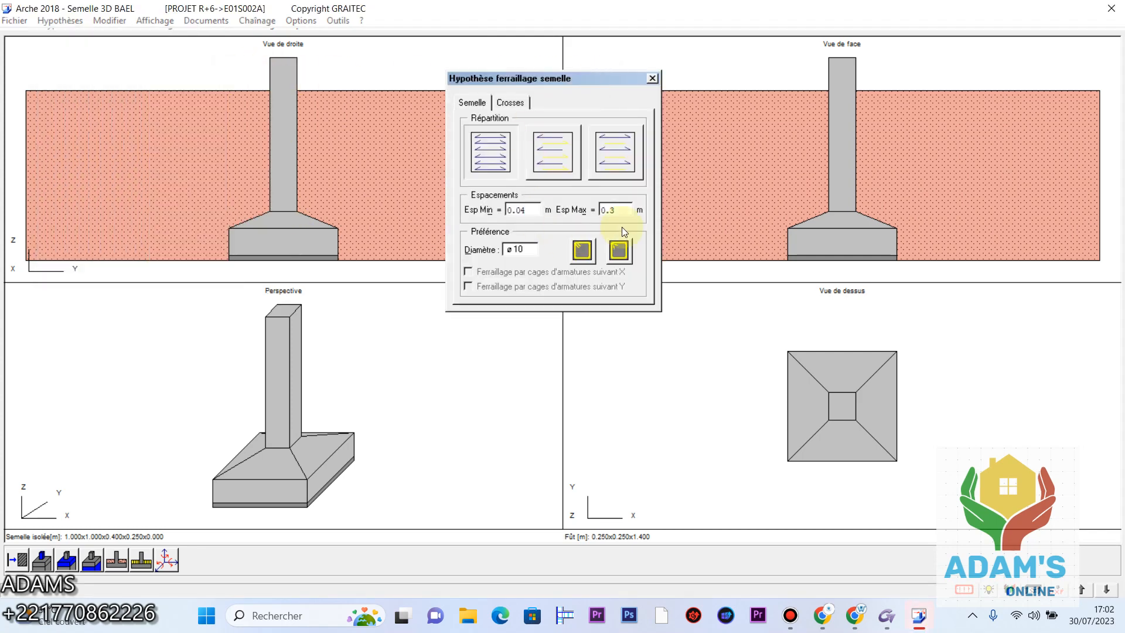
pyautogui.click(491, 143)
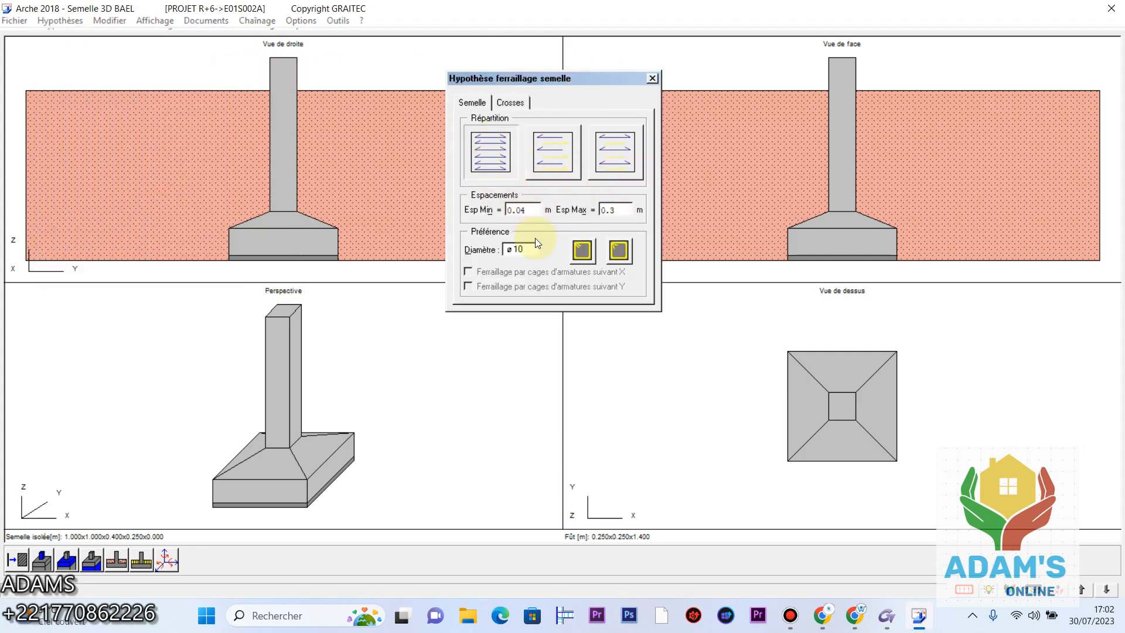
pyautogui.click(508, 103)
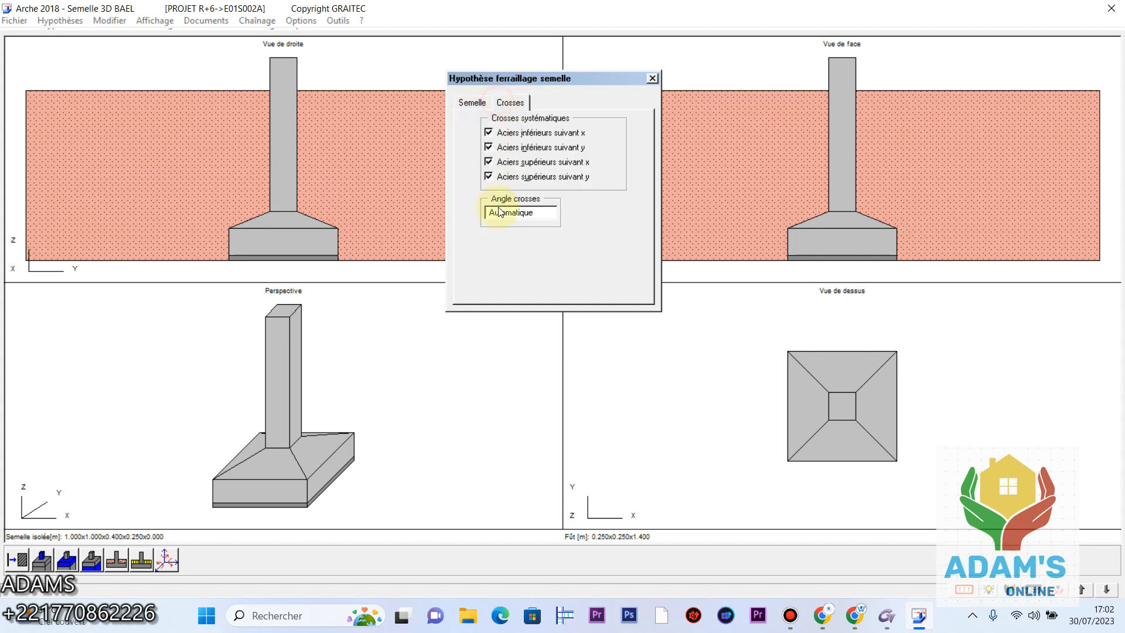
pyautogui.click(531, 213)
pyautogui.click(512, 252)
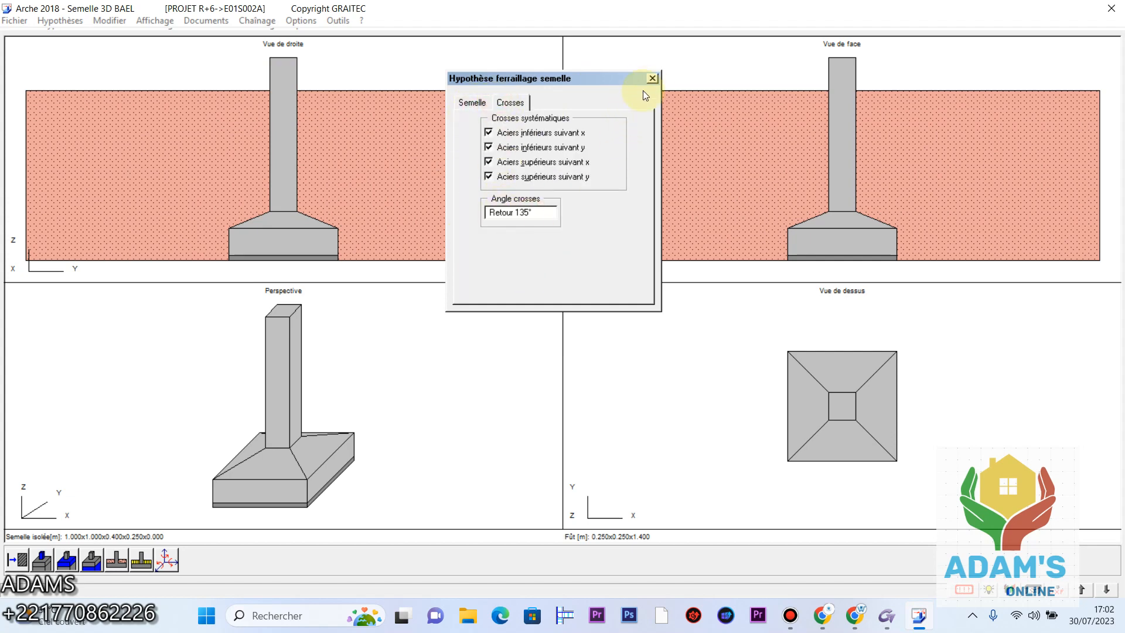
pyautogui.click(652, 78)
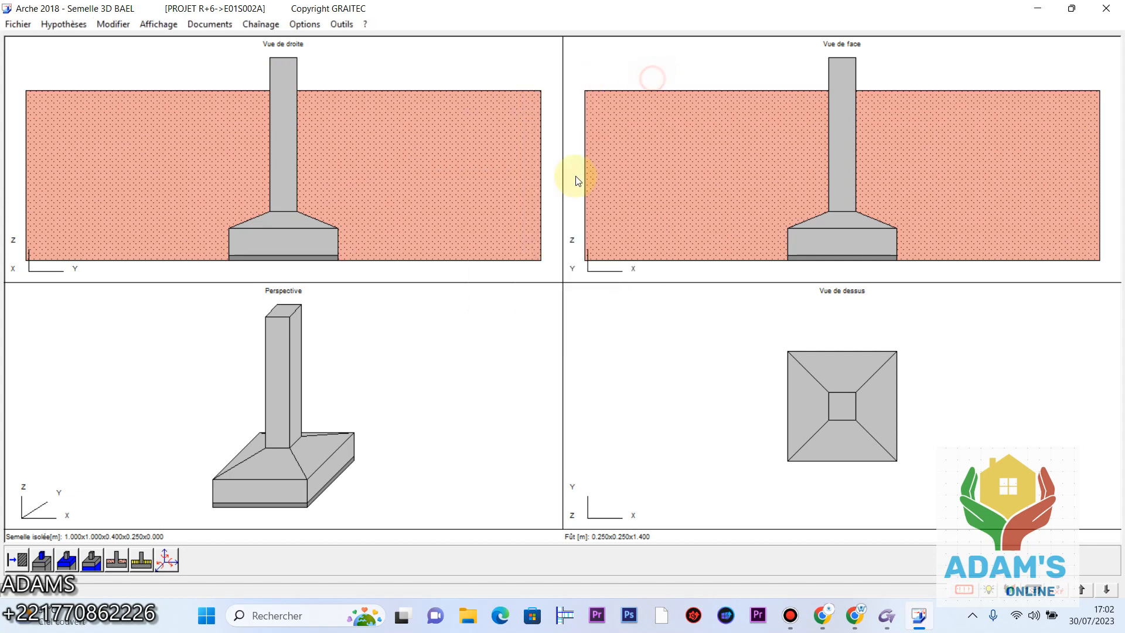
# - Set the maximum bar spacing in the footing reinforcement assumptions to 0.15 m
pyautogui.click(62, 22)
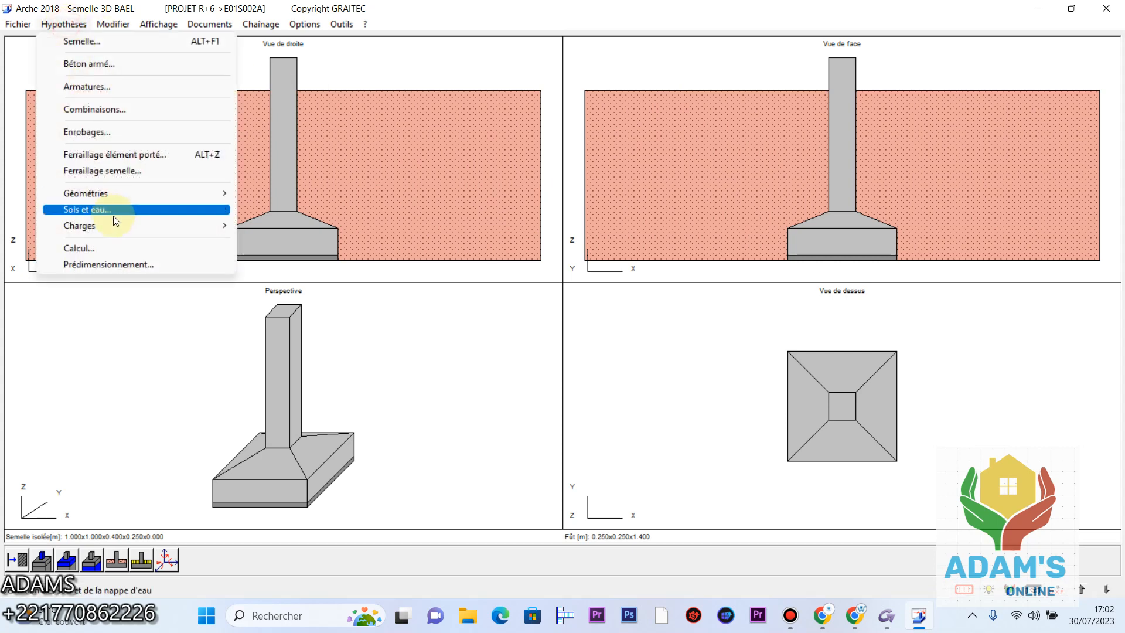
pyautogui.click(118, 173)
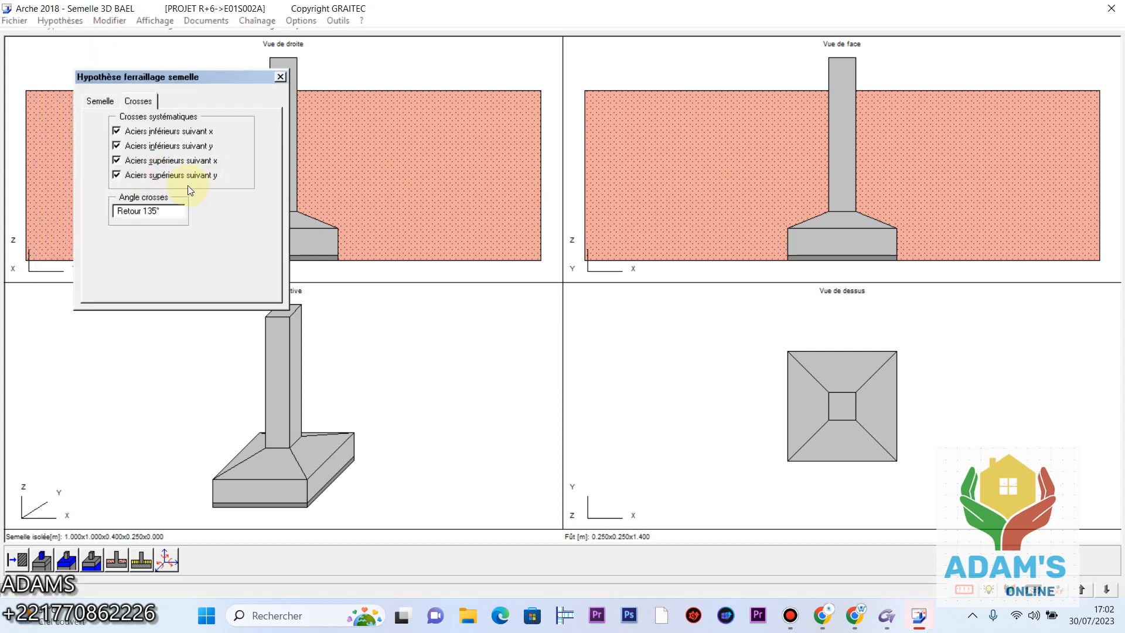
pyautogui.click(100, 102)
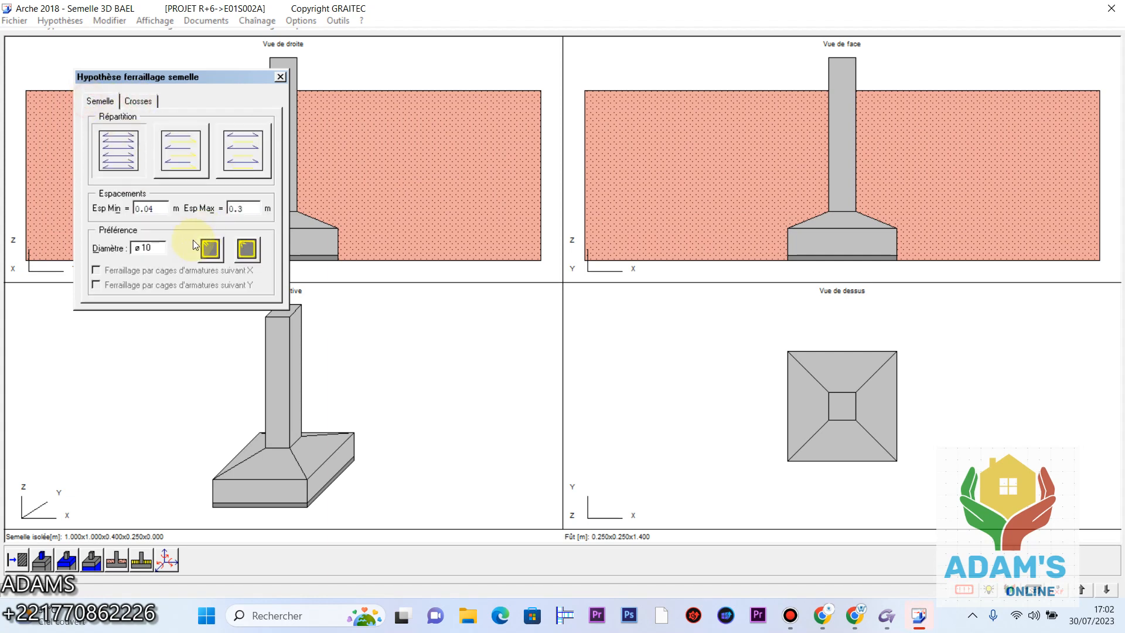
pyautogui.doubleClick(163, 209)
pyautogui.write('0.04')
pyautogui.doubleClick(244, 208)
pyautogui.write('0.')
pyautogui.doubleClick(163, 208)
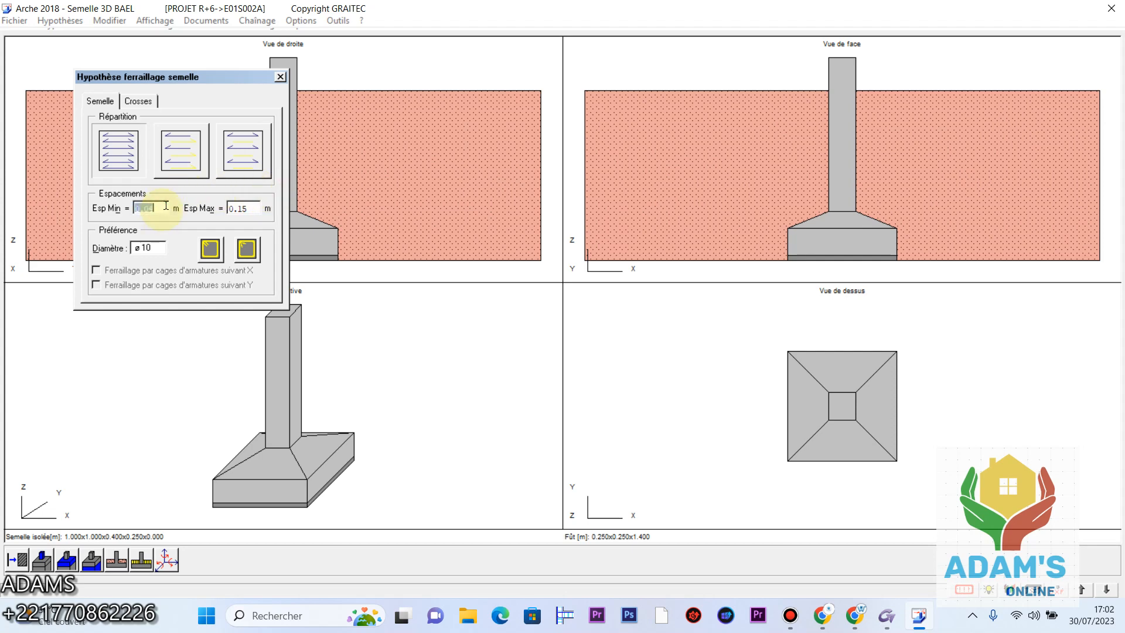
pyautogui.click(279, 80)
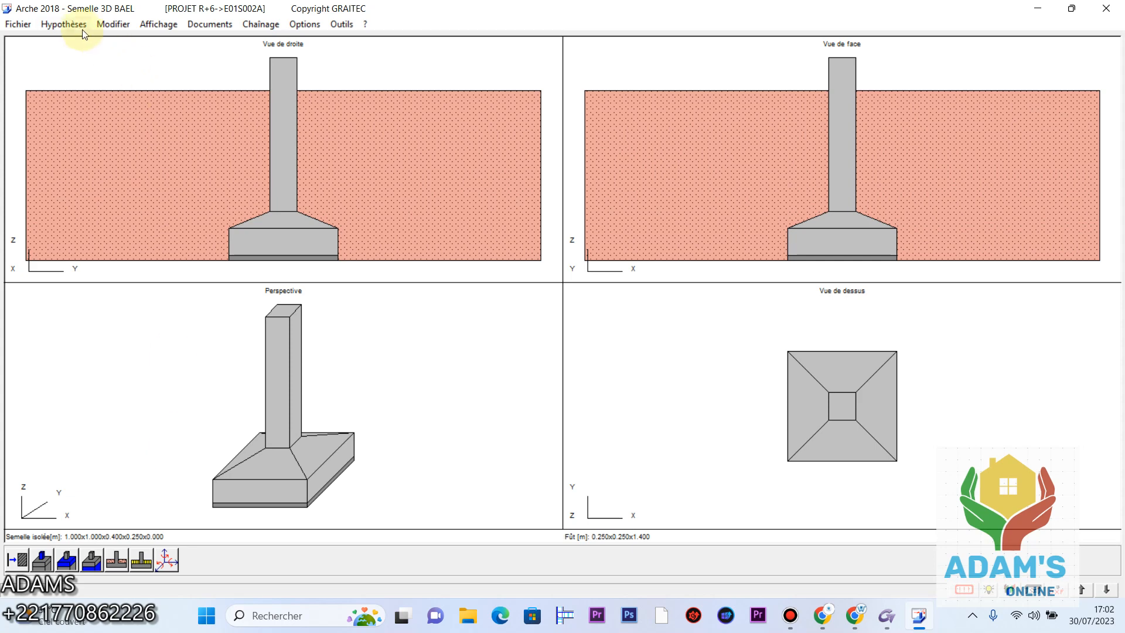
# - Enter the footing's vertical loads V as 80 kN for Permanente and 50 kN for Exploitation 1
pyautogui.click(82, 30)
pyautogui.moveTo(108, 199)
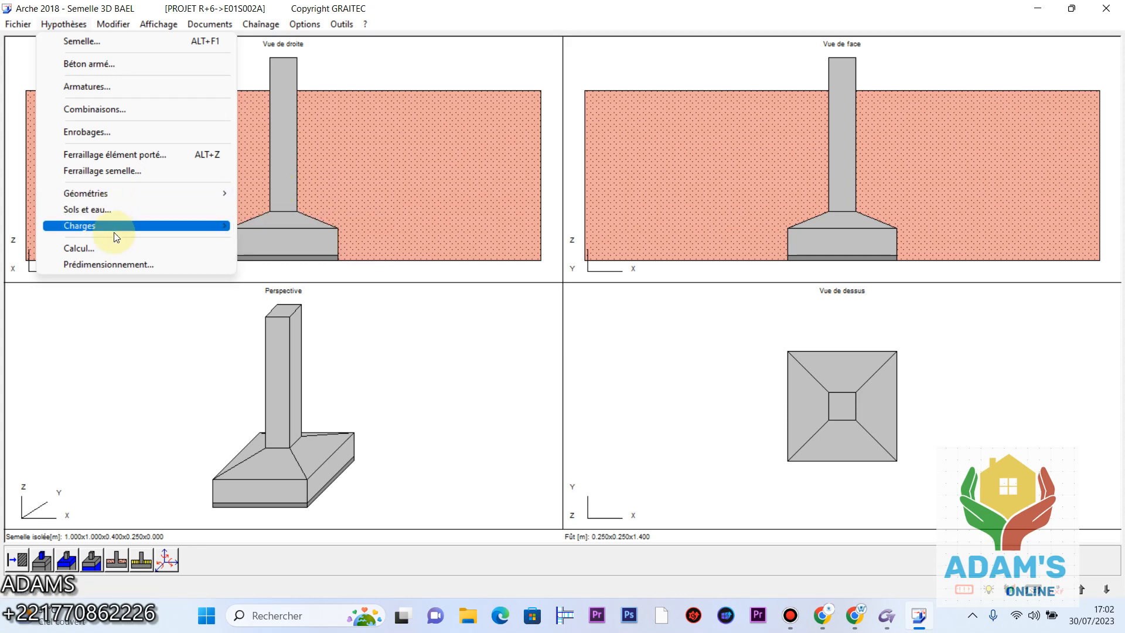
pyautogui.moveTo(118, 227)
pyautogui.click(281, 247)
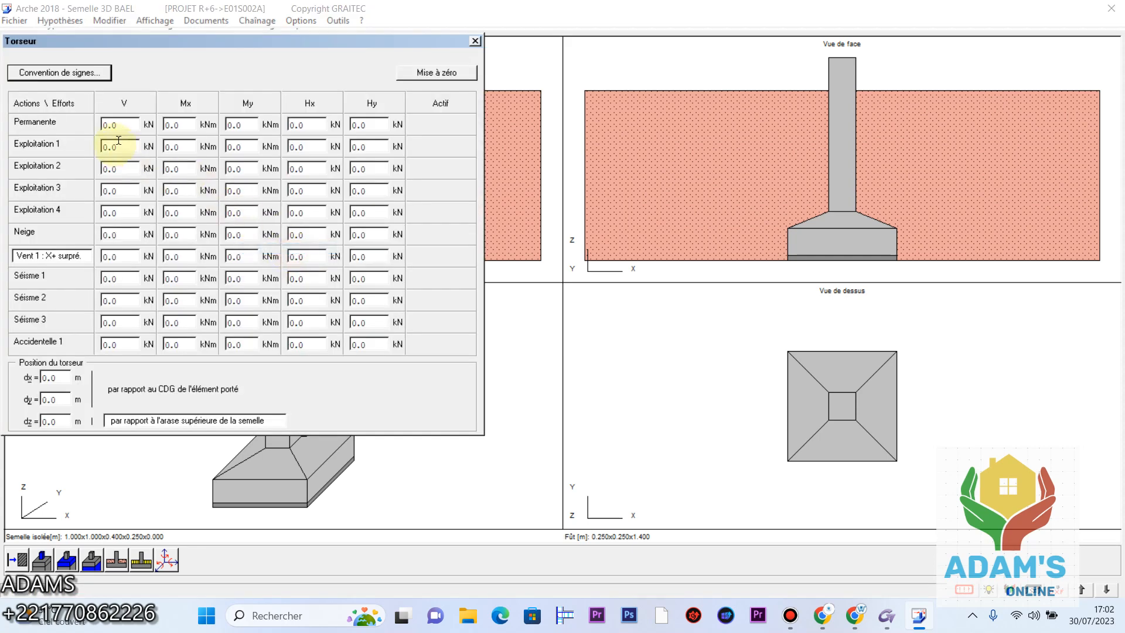
pyautogui.doubleClick(113, 124)
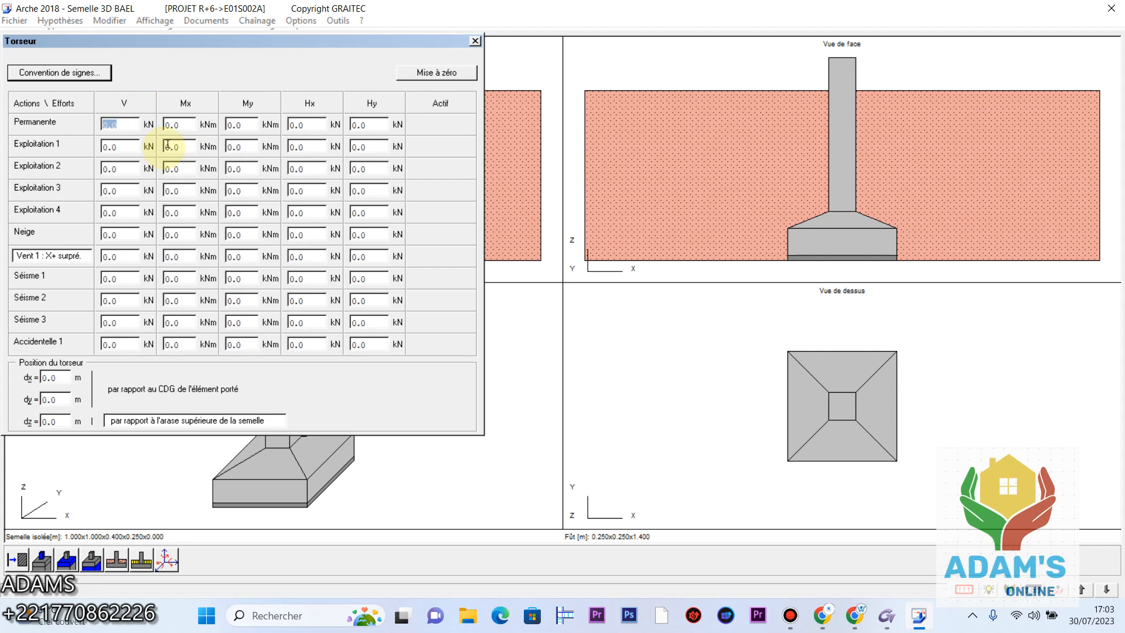
pyautogui.write('80.0')
pyautogui.doubleClick(139, 146)
pyautogui.write('50')
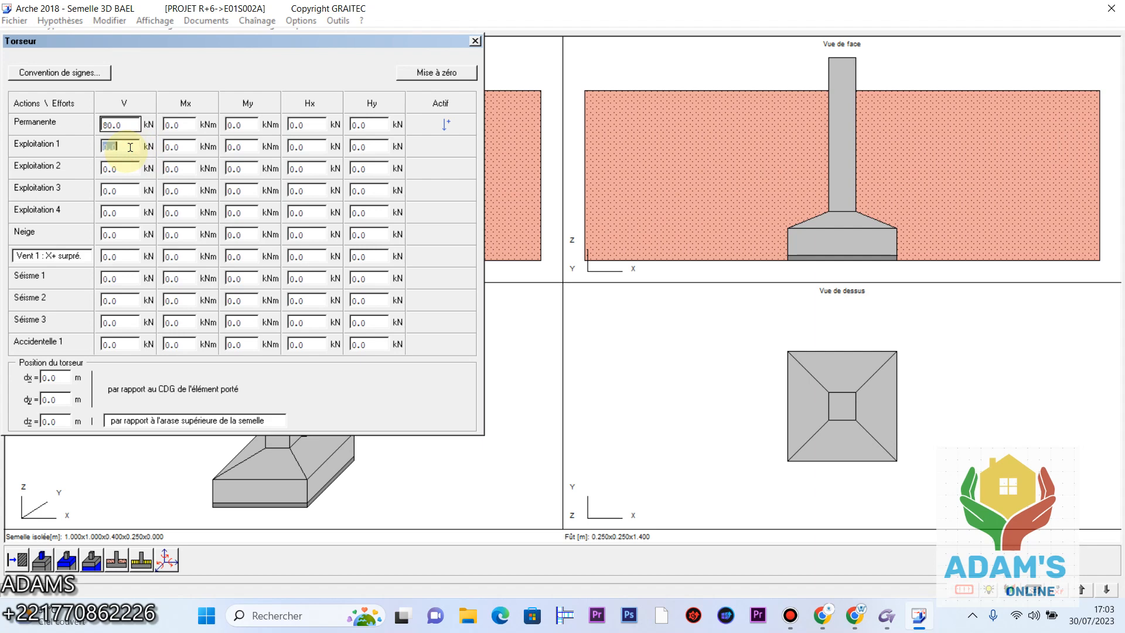
pyautogui.click(248, 132)
pyautogui.click(475, 41)
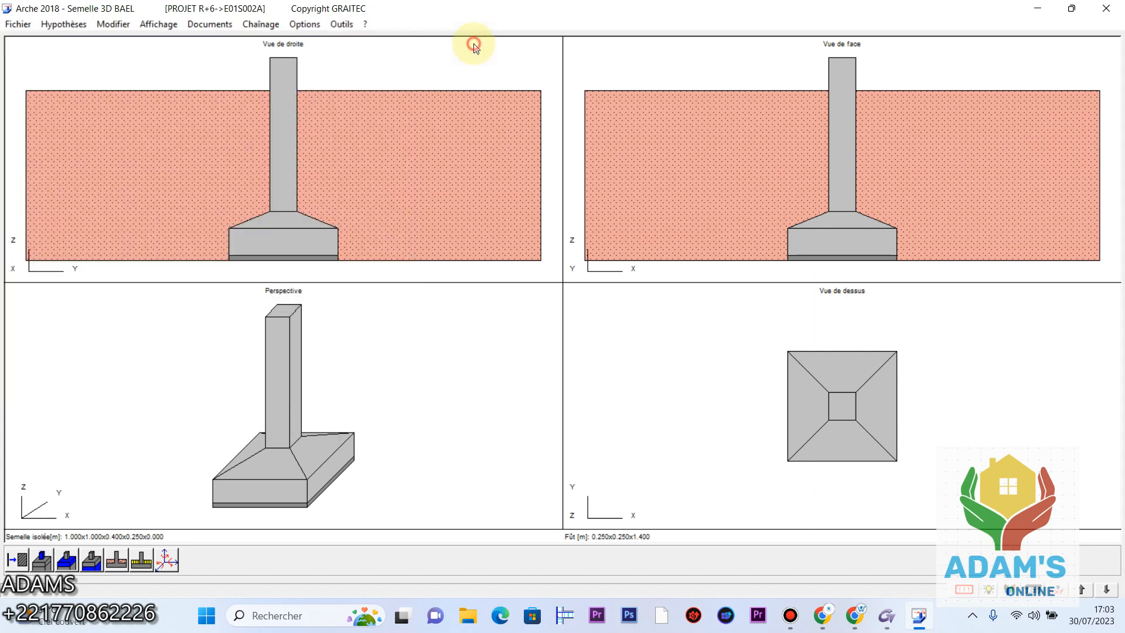
# - Enter the soil design stress qs in the DTU 13.12 calculation assumptions
pyautogui.click(63, 25)
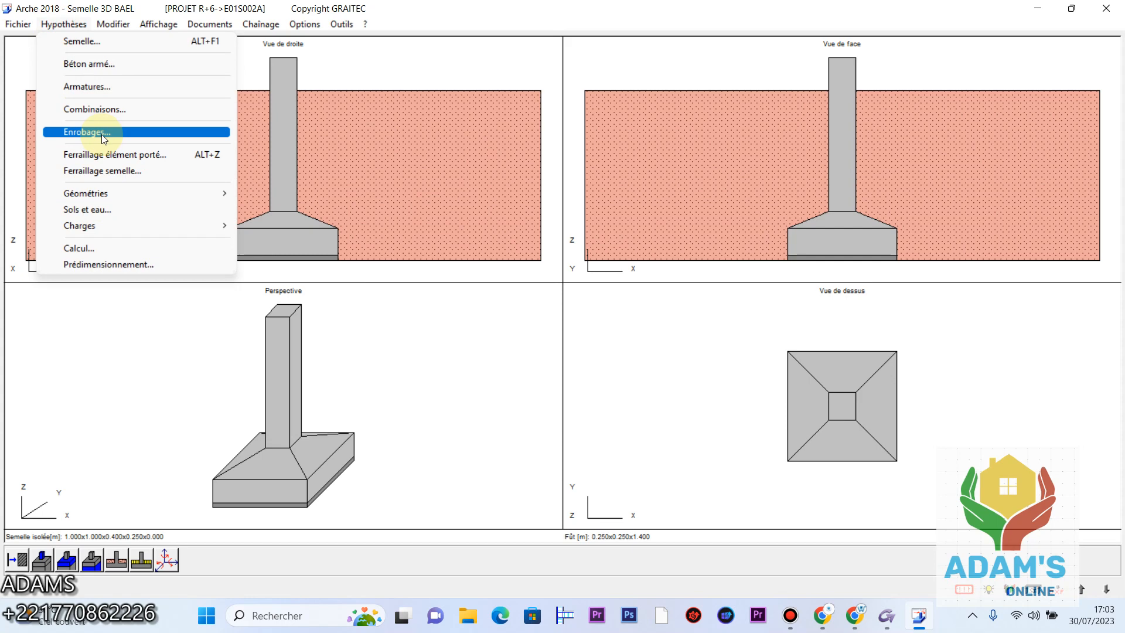
pyautogui.click(93, 249)
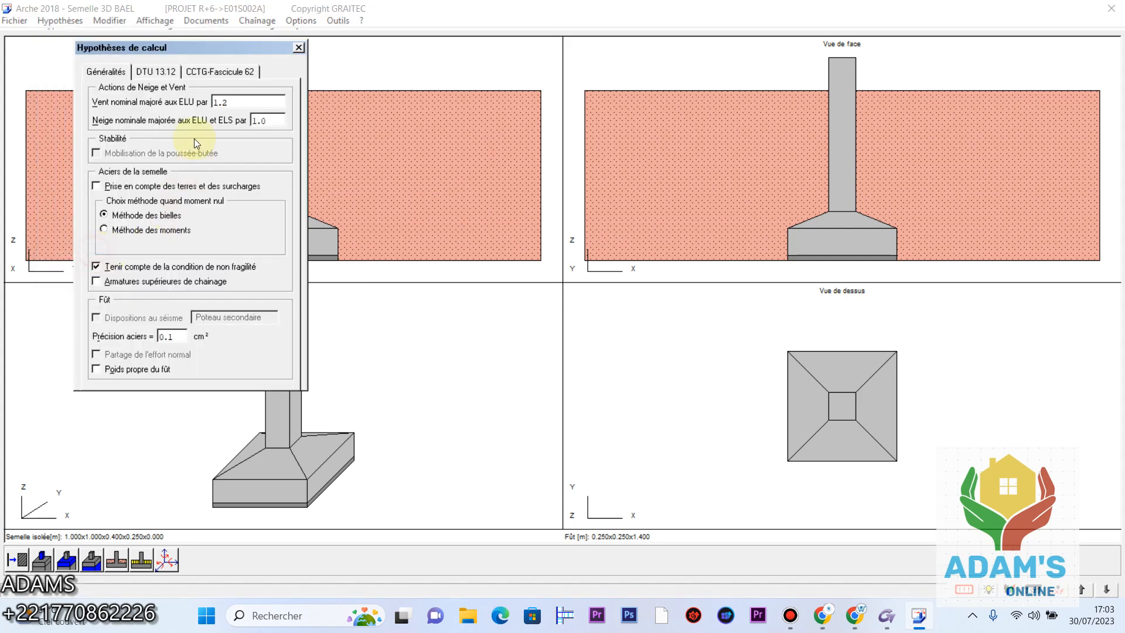
pyautogui.click(162, 71)
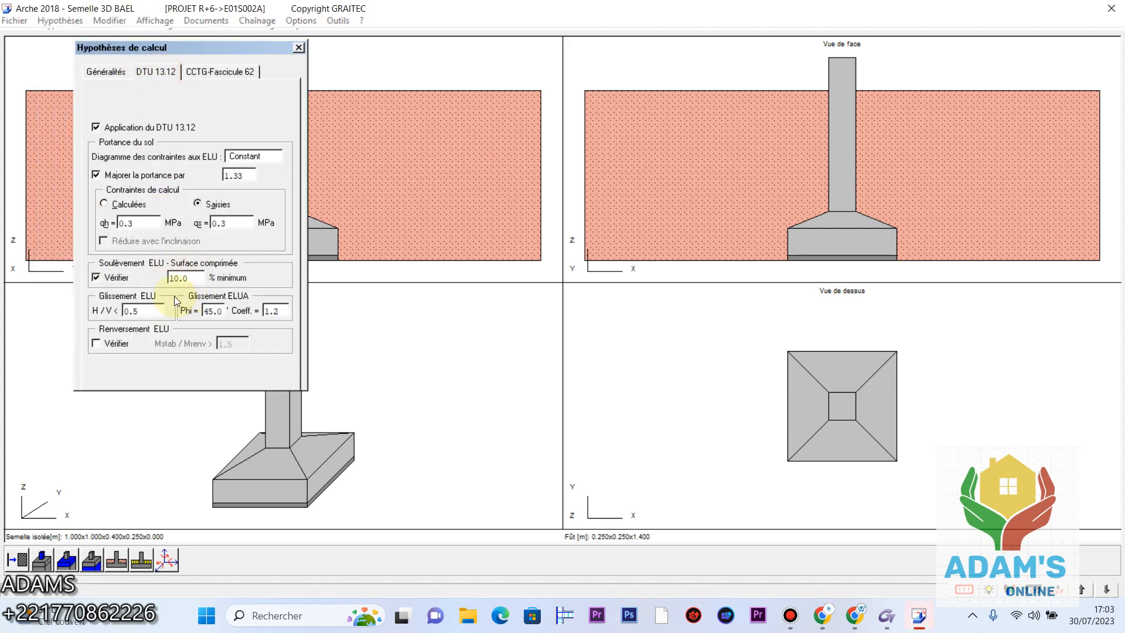
pyautogui.doubleClick(229, 223)
pyautogui.write('0')
pyautogui.doubleClick(241, 224)
pyautogui.write('0')
pyautogui.doubleClick(238, 224)
pyautogui.write('0')
pyautogui.click(299, 47)
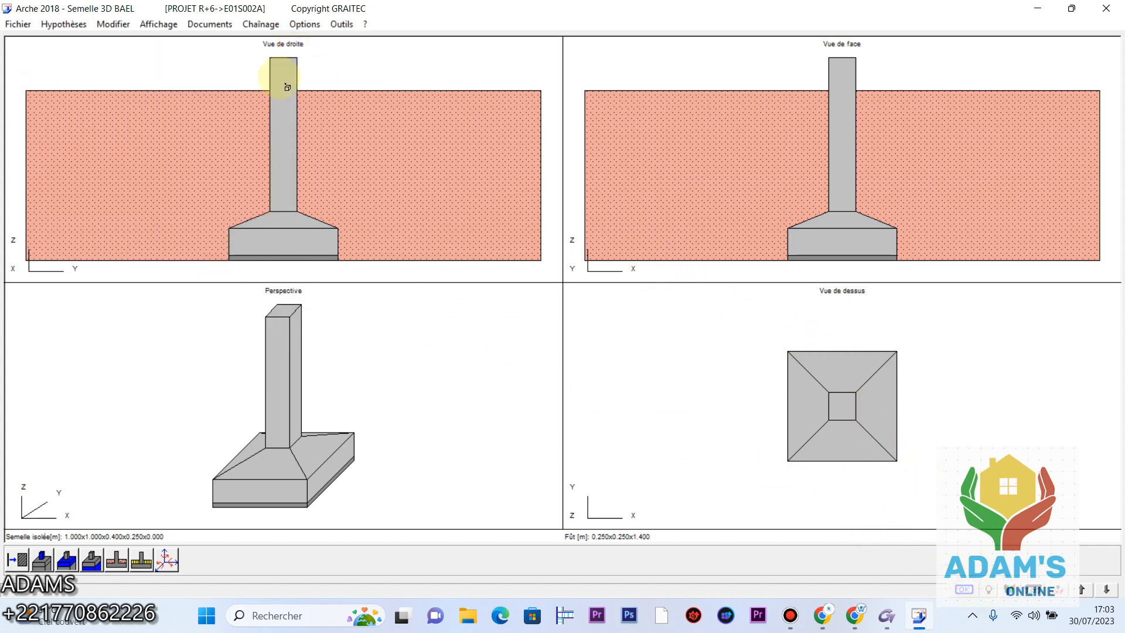
# - Generate the interactive reinforcement plan and examine the footing's elevation, section XX and bar schedule
pyautogui.click(158, 24)
pyautogui.click(195, 110)
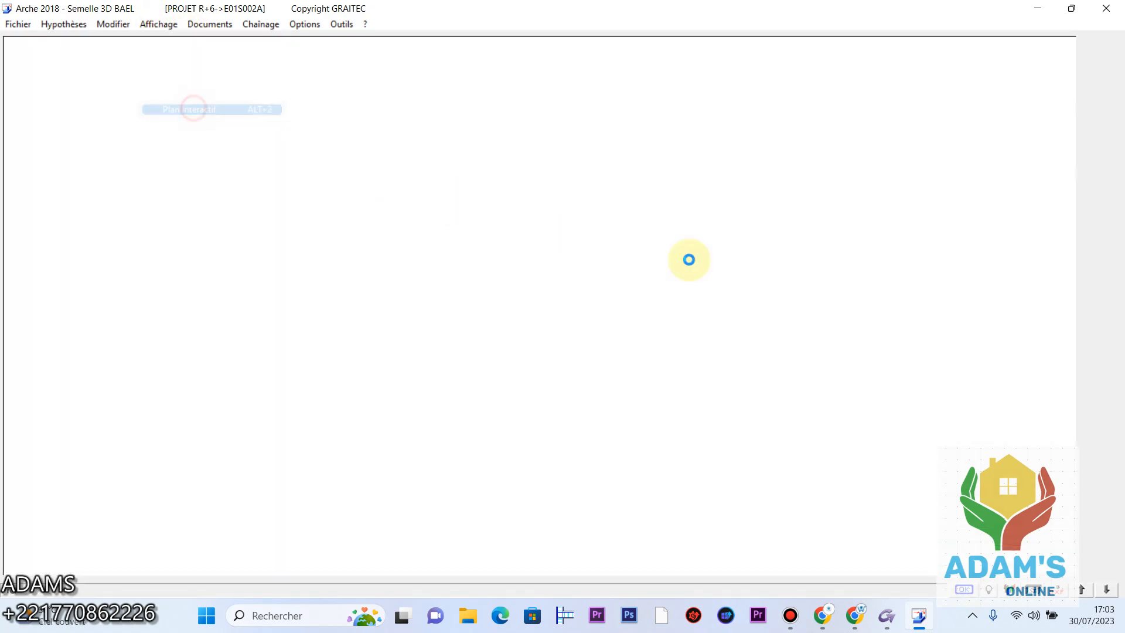
pyautogui.scroll(5, 469, 253)
pyautogui.scroll(-5, 475, 257)
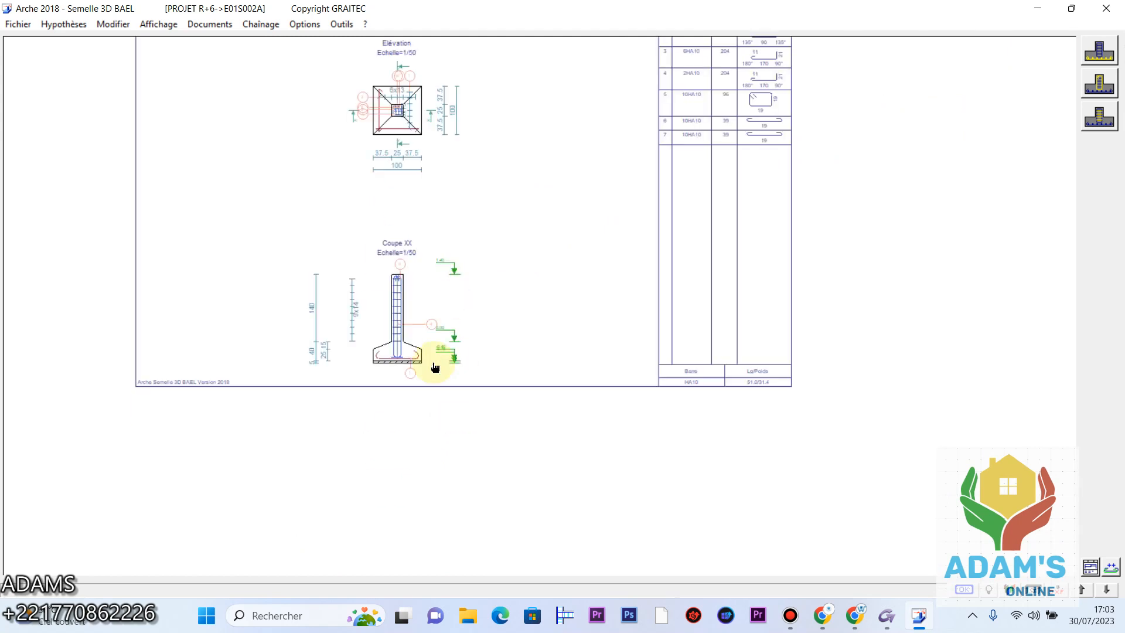
pyautogui.scroll(5, 429, 359)
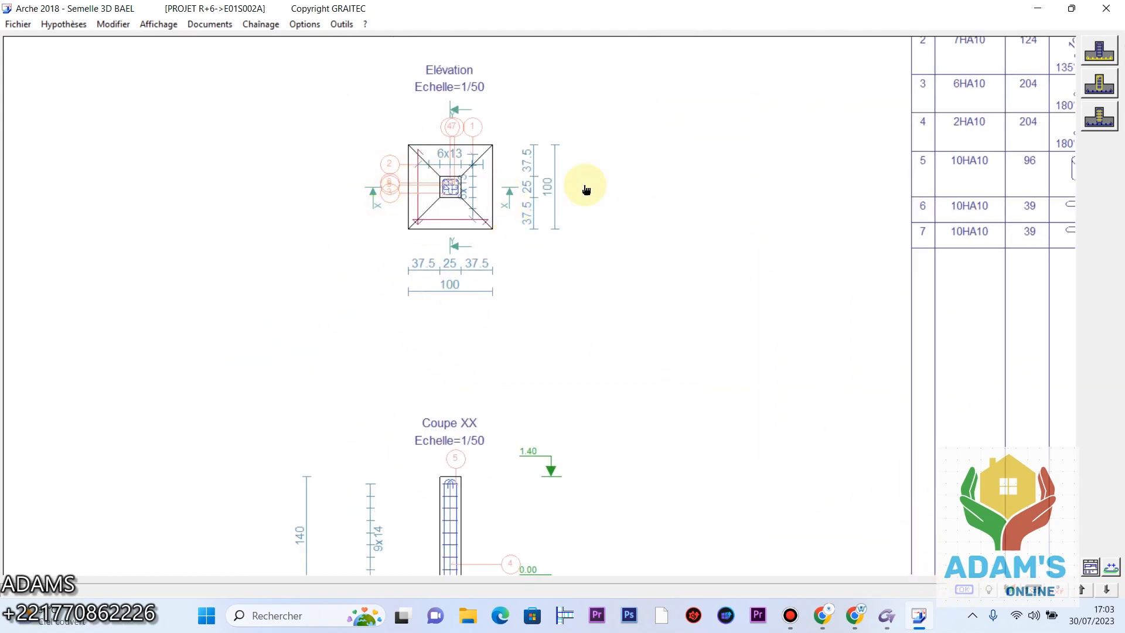
# - Set the DTU 13.12 soil design stresses qh and qs to 0.1 MPa each
pyautogui.click(156, 23)
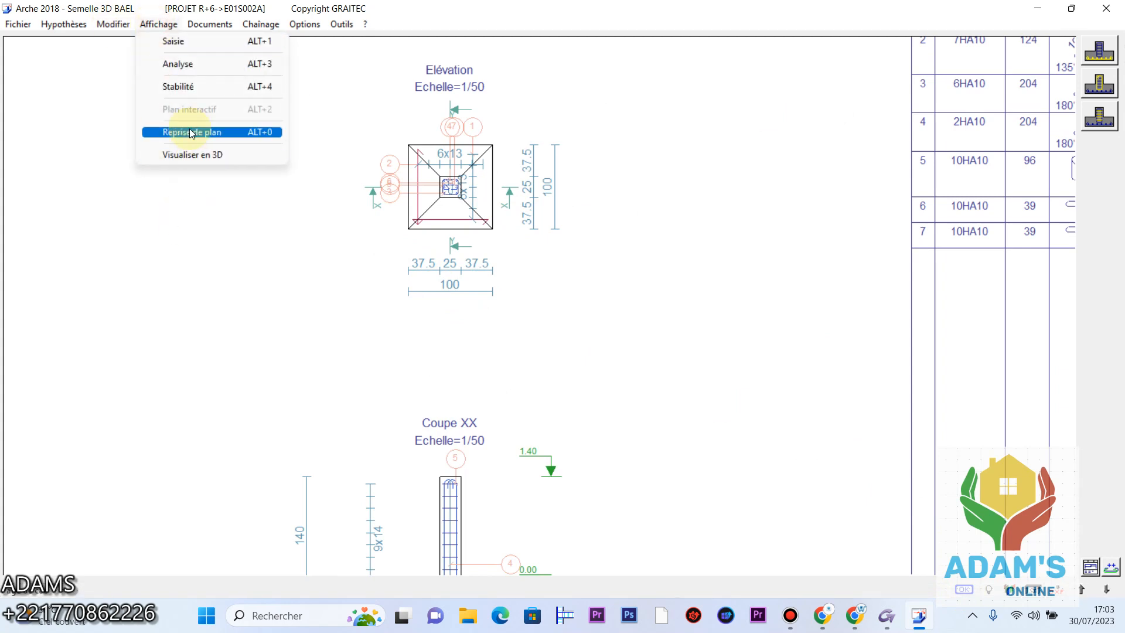
pyautogui.moveTo(63, 23)
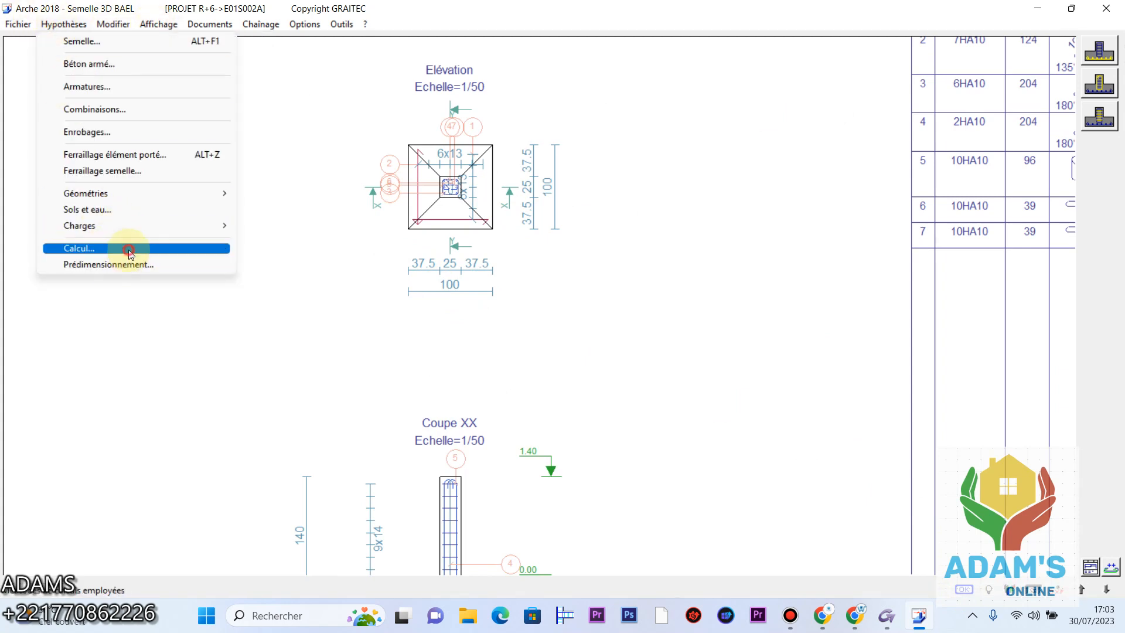
pyautogui.click(126, 249)
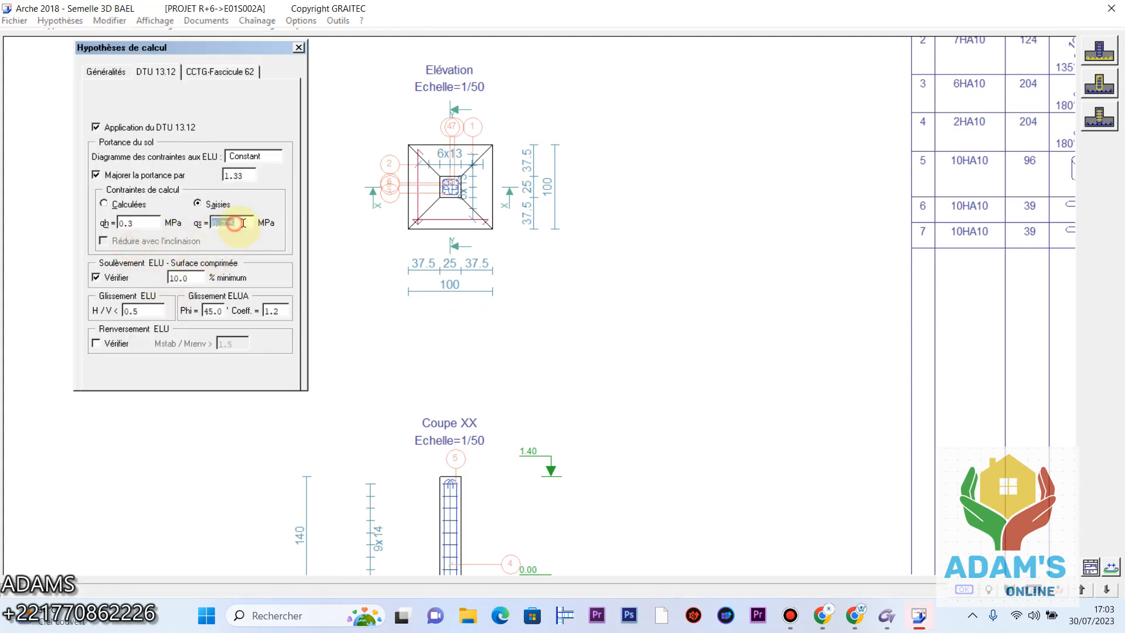
pyautogui.doubleClick(143, 224)
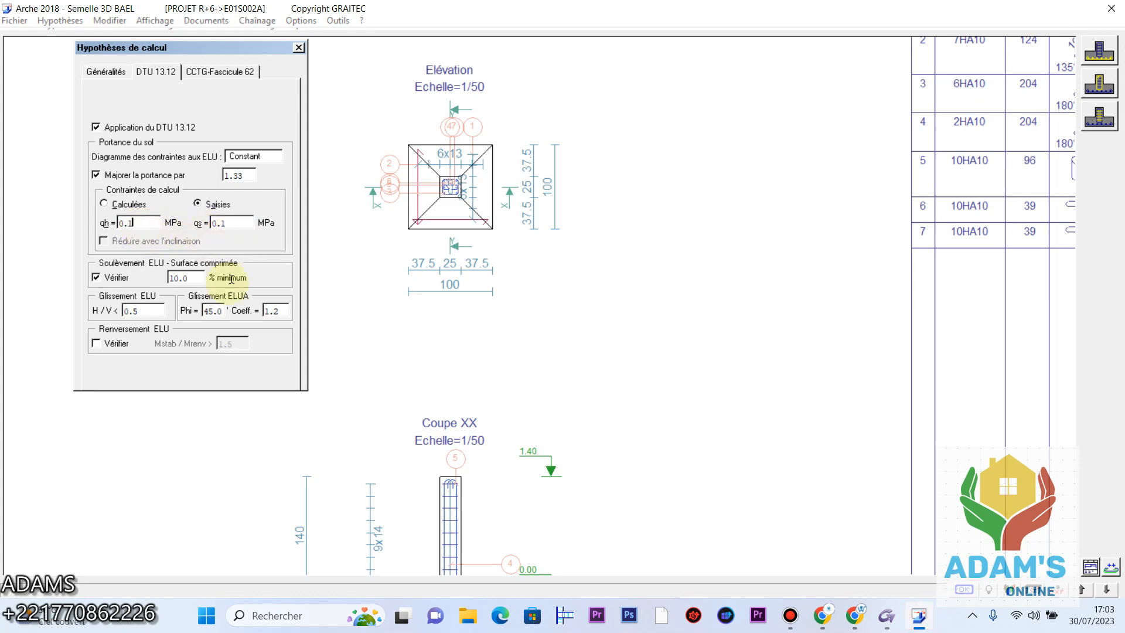
pyautogui.click(299, 48)
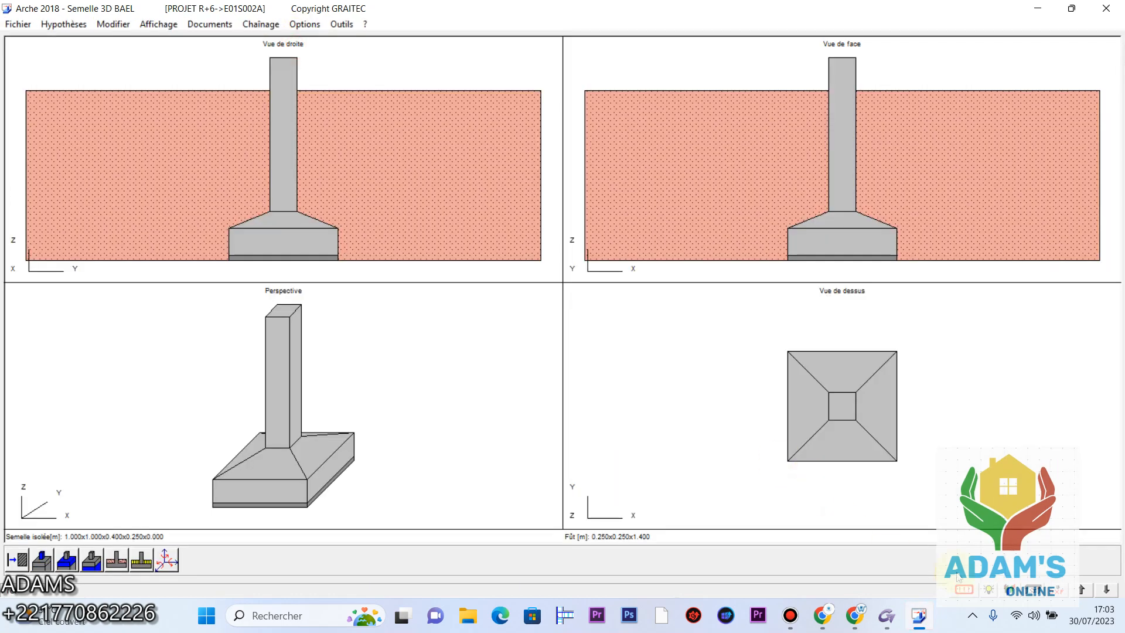
# - Consult the calculation error report and set the footing's plan dimensions A and B to 1.2 m
pyautogui.click(541, 356)
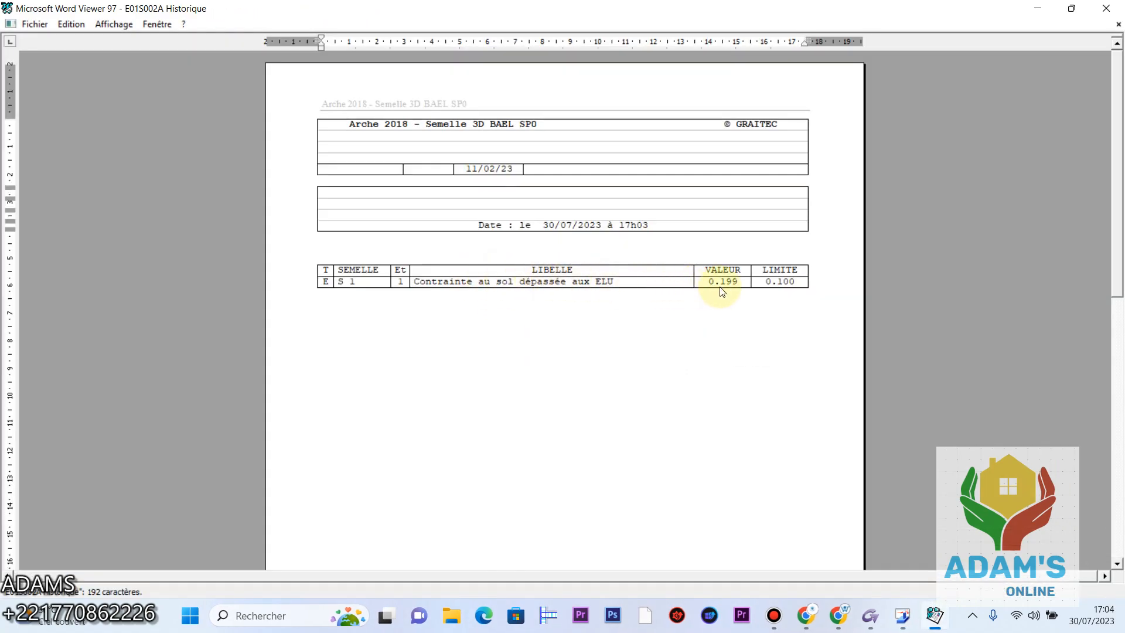
pyautogui.click(1107, 8)
pyautogui.doubleClick(307, 259)
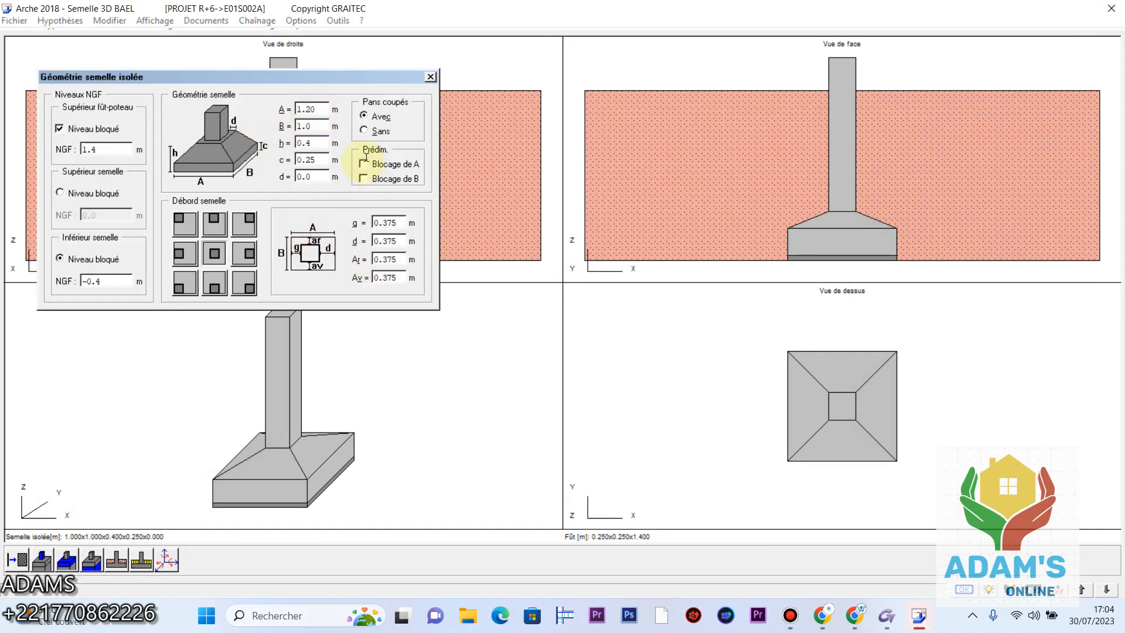
pyautogui.click(318, 127)
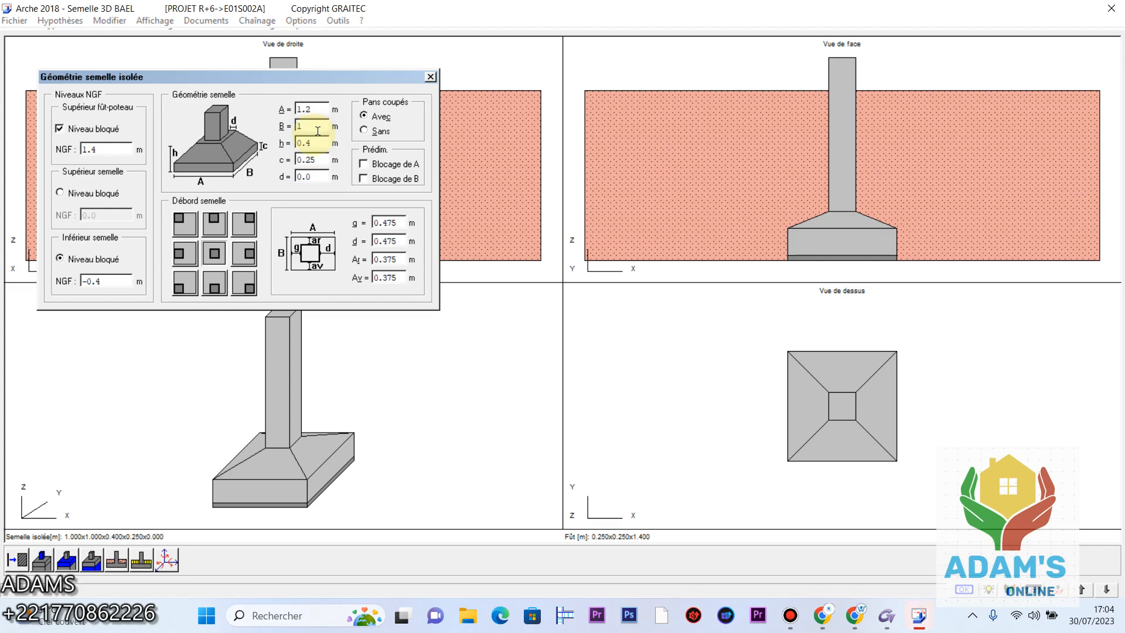
pyautogui.click(431, 77)
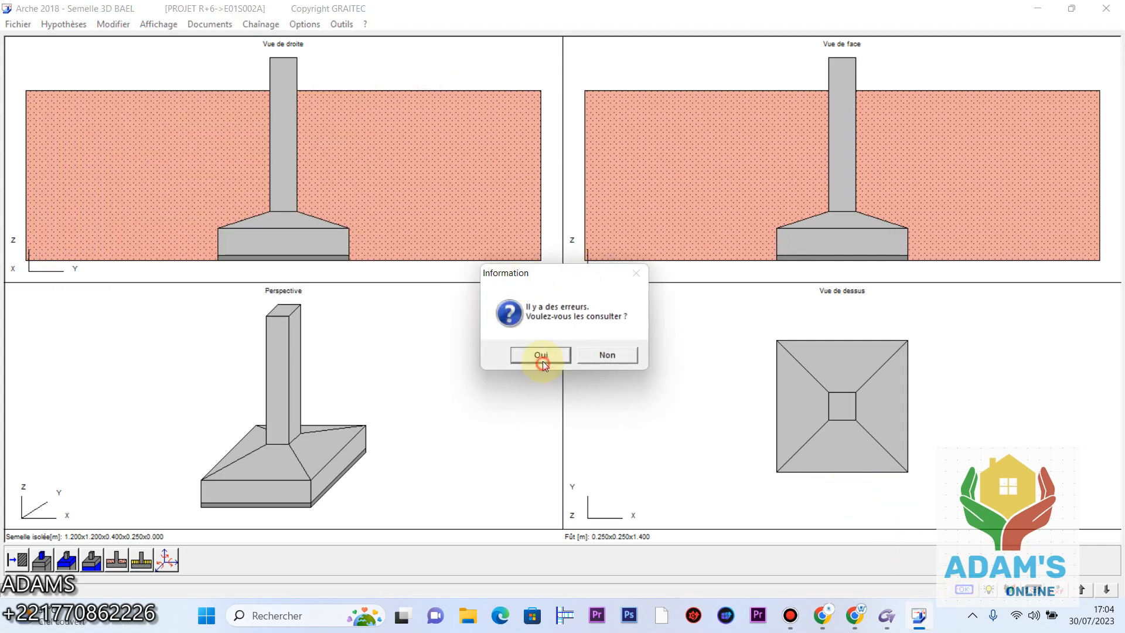
# - Consult the calculation error report and set the footing's plan dimensions A and B to 1.5 m
pyautogui.click(543, 363)
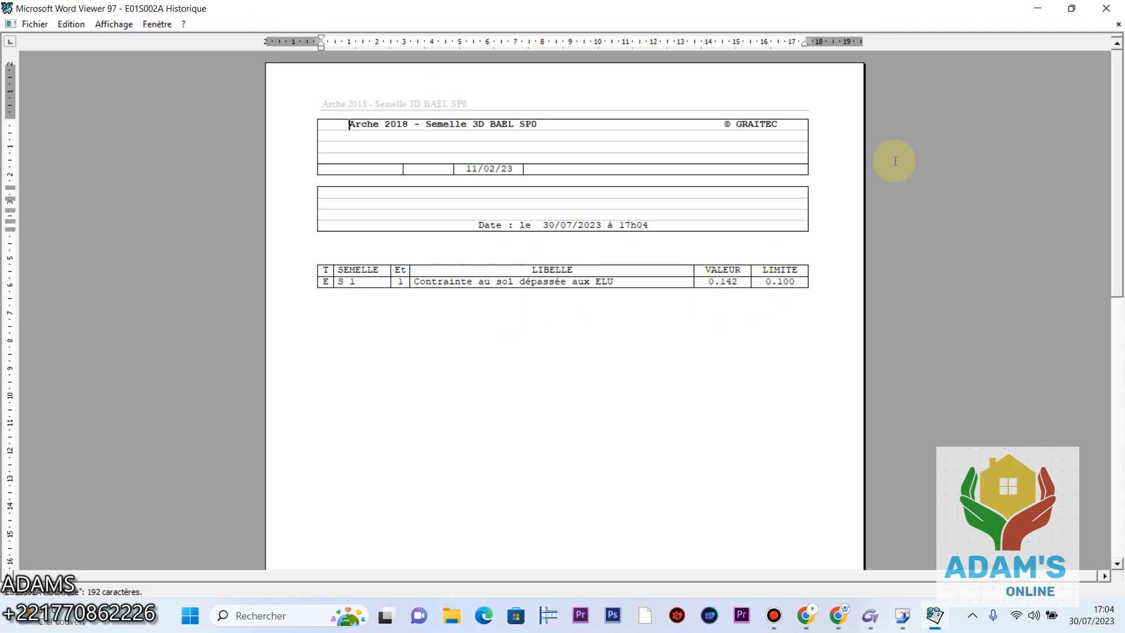
pyautogui.click(1106, 7)
pyautogui.doubleClick(319, 248)
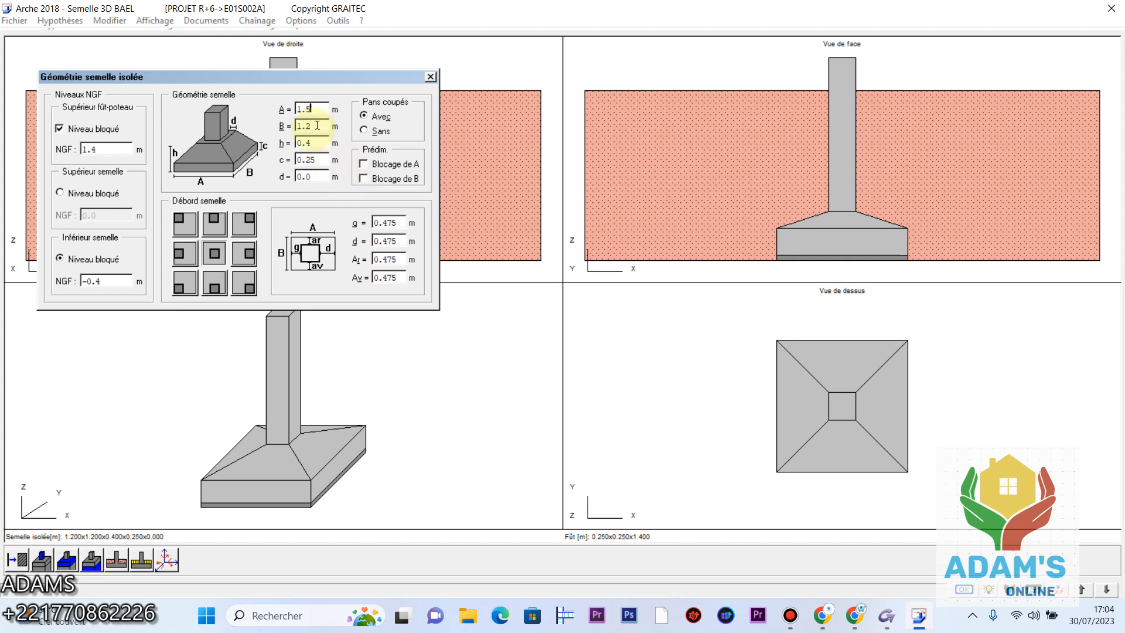
pyautogui.press('Tab')
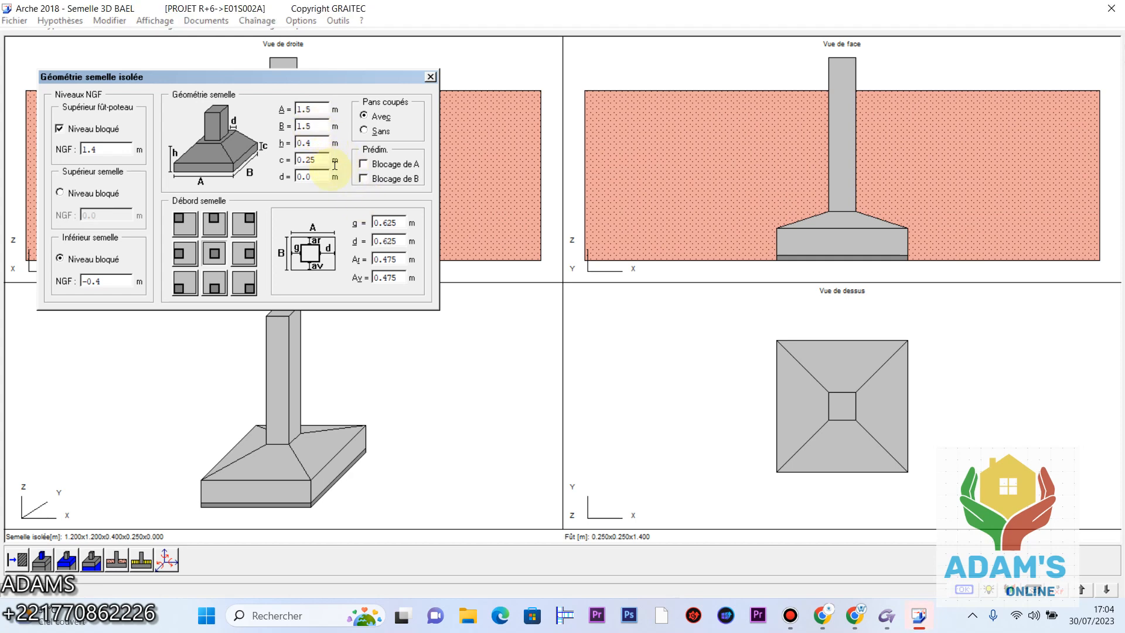
pyautogui.click(395, 88)
pyautogui.click(430, 76)
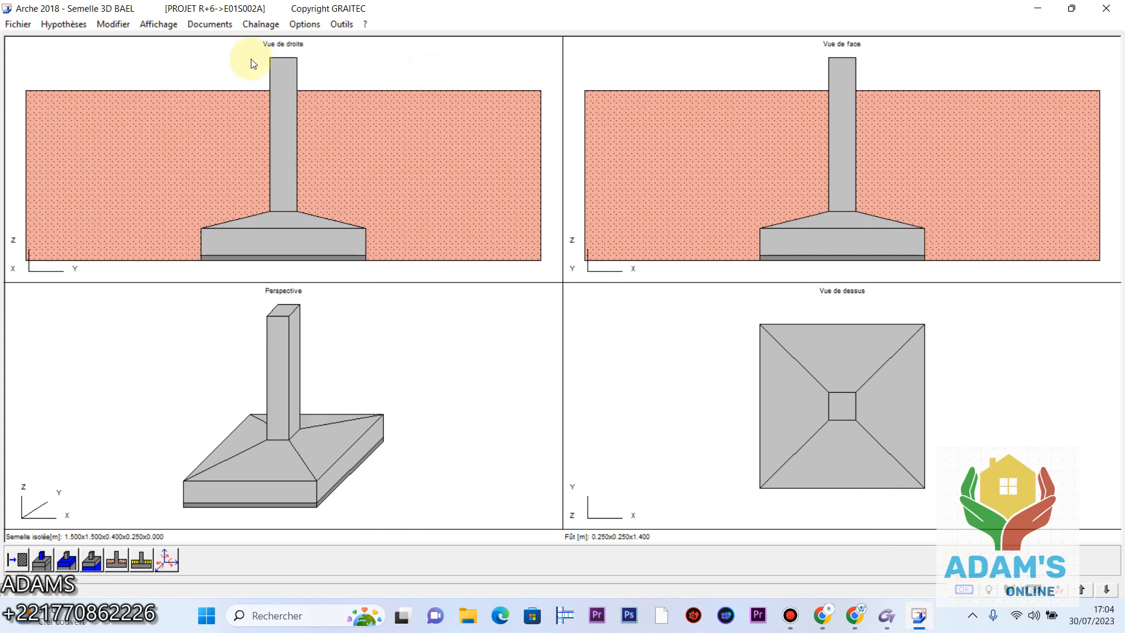
# - Generate the interactive reinforcement plan for the 1.5 m footing and examine the starter bars and bottom mesh in section XX
pyautogui.click(158, 24)
pyautogui.click(214, 109)
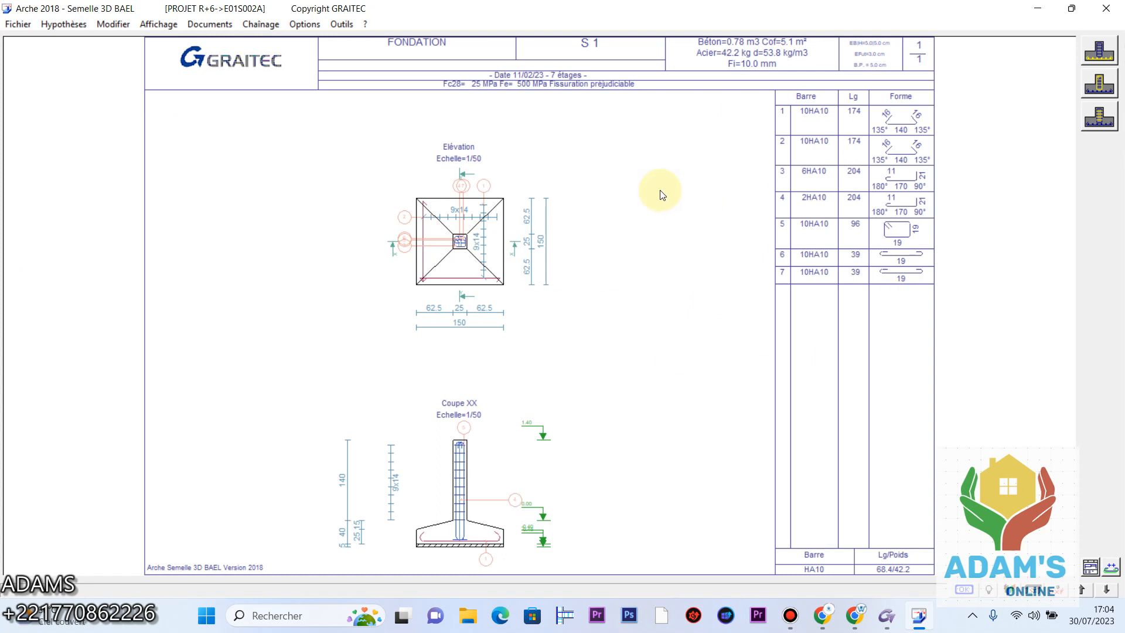
pyautogui.scroll(-2, 521, 253)
pyautogui.scroll(1, 506, 374)
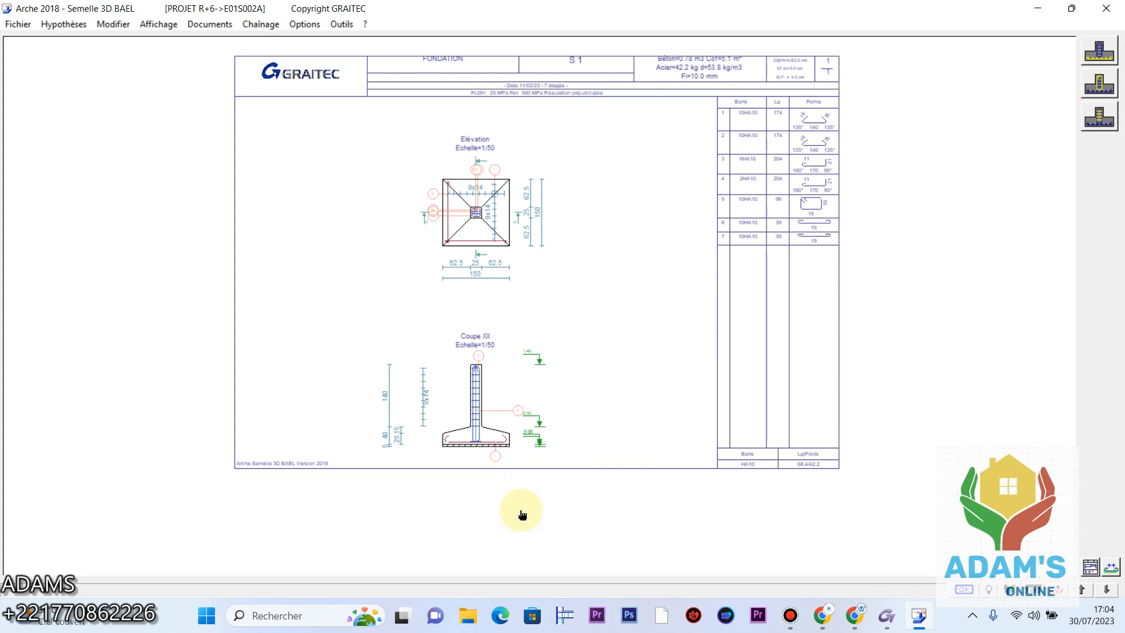
pyautogui.scroll(2, 479, 483)
pyautogui.scroll(-1, 479, 483)
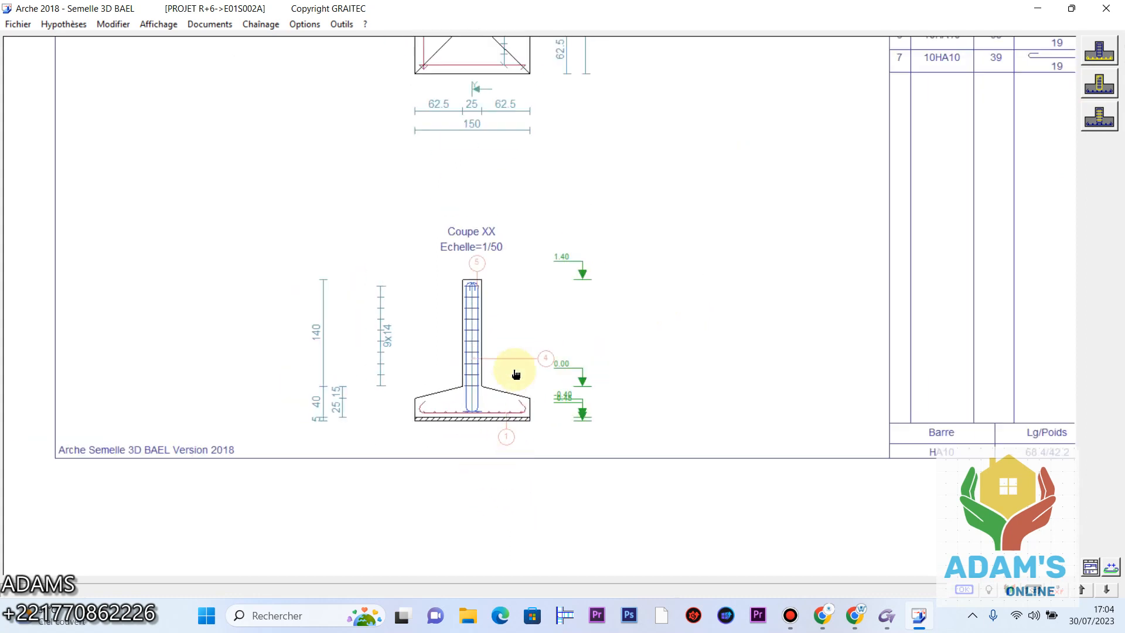
pyautogui.moveTo(491, 376); pyautogui.dragTo(487, 416, button='middle')
pyautogui.scroll(2, 487, 416)
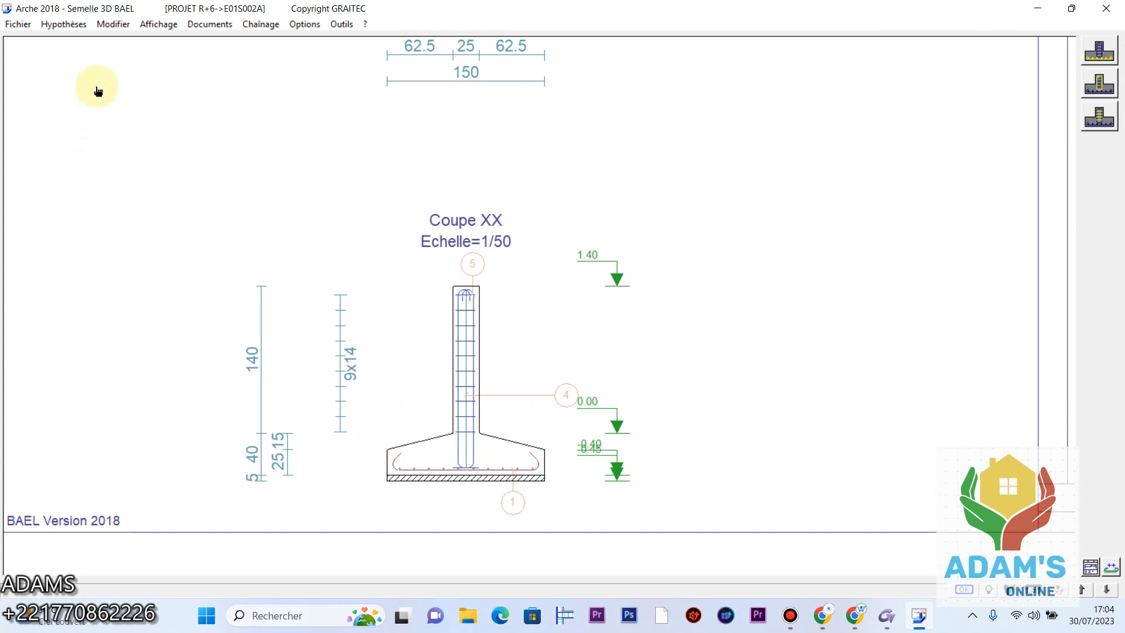
pyautogui.scroll(2, 477, 470)
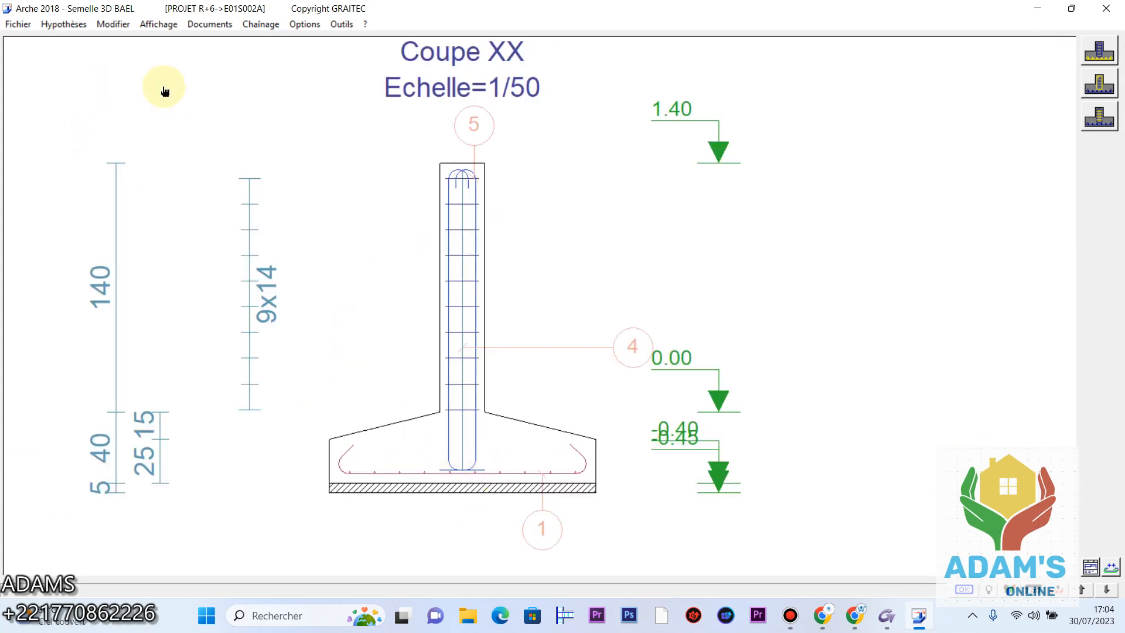
# - Change the rectangular shaft's starter bars (Attentes) to the shape with feet bent outward at the base
pyautogui.click(63, 24)
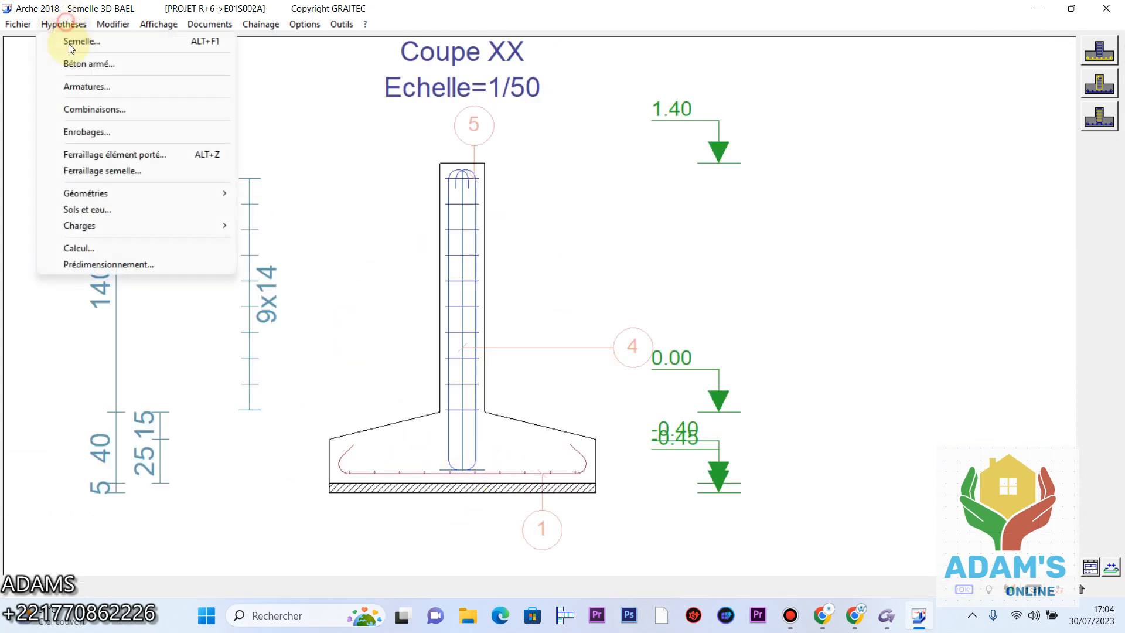
pyautogui.click(131, 155)
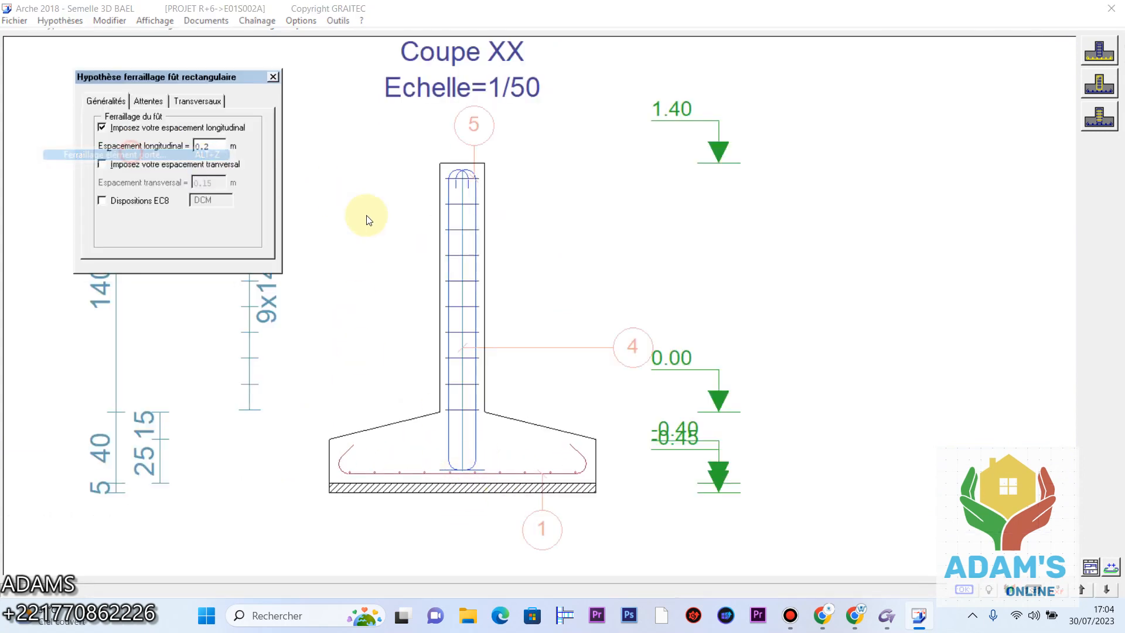
pyautogui.click(150, 102)
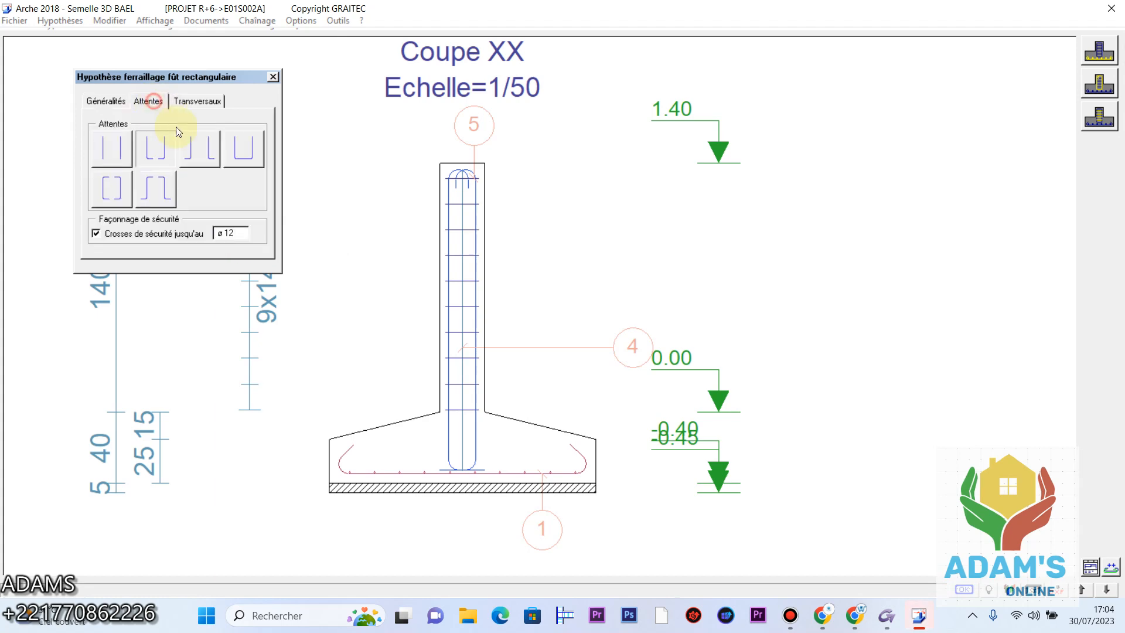
pyautogui.click(276, 77)
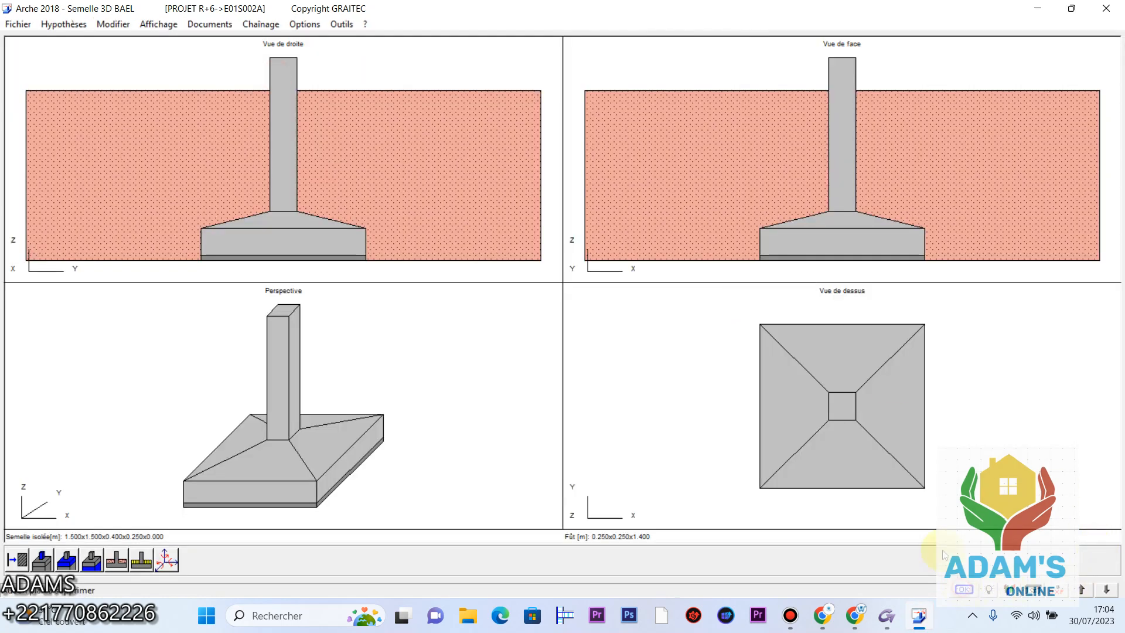
# - Regenerate the interactive reinforcement plan and inspect the outward-bent starter bars in section XX
pyautogui.click(164, 24)
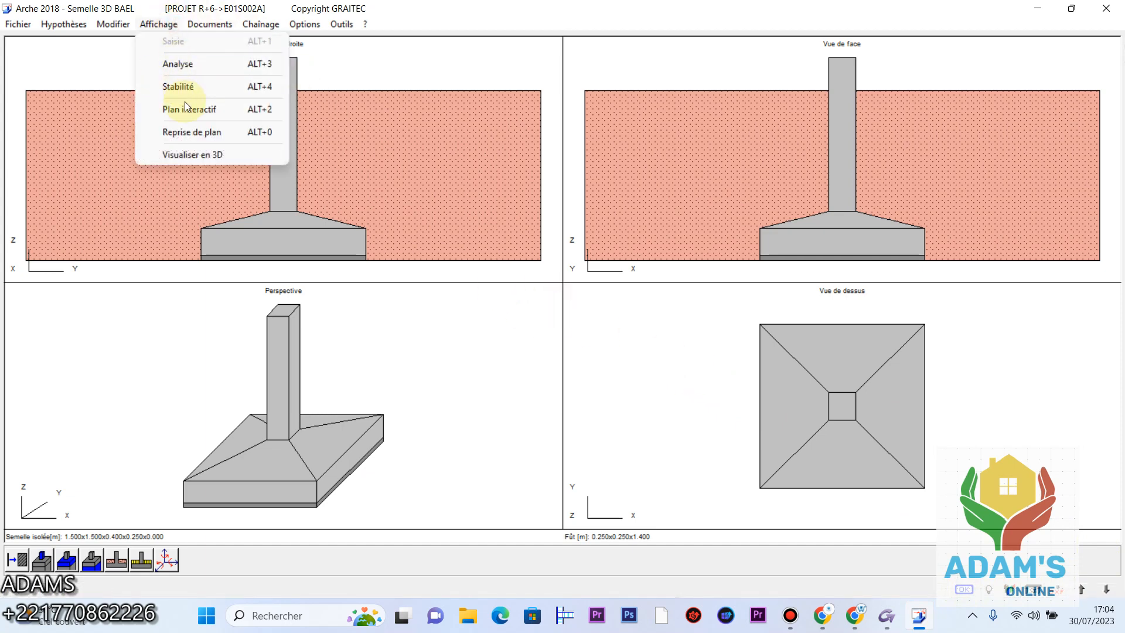
pyautogui.click(187, 108)
pyautogui.scroll(2, 463, 563)
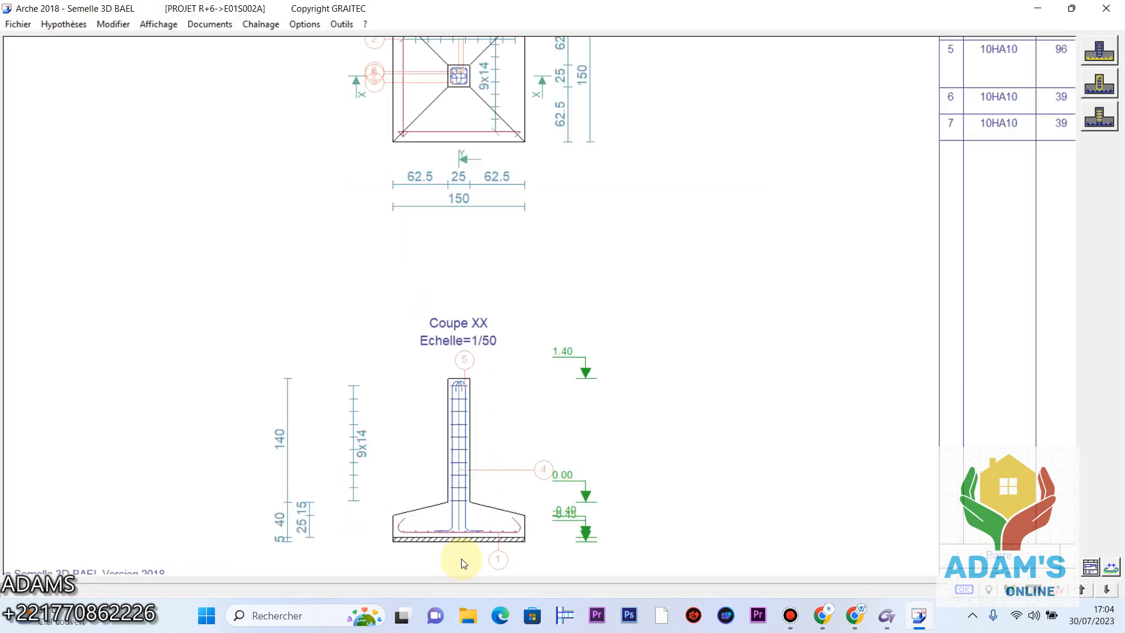
pyautogui.scroll(3, 463, 561)
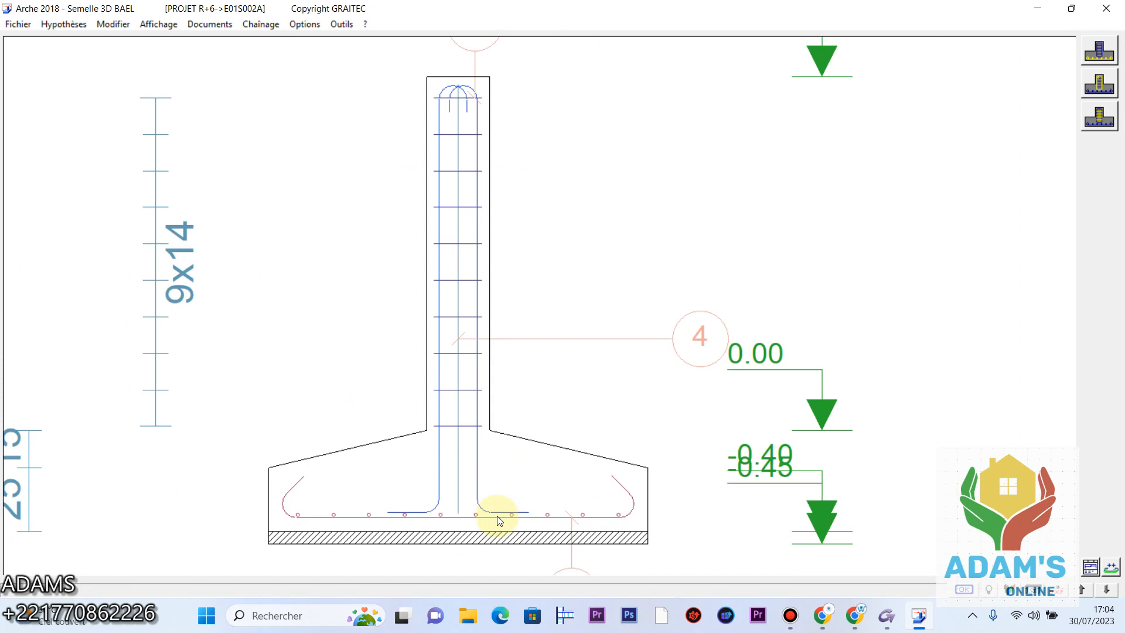
pyautogui.scroll(-5, 499, 521)
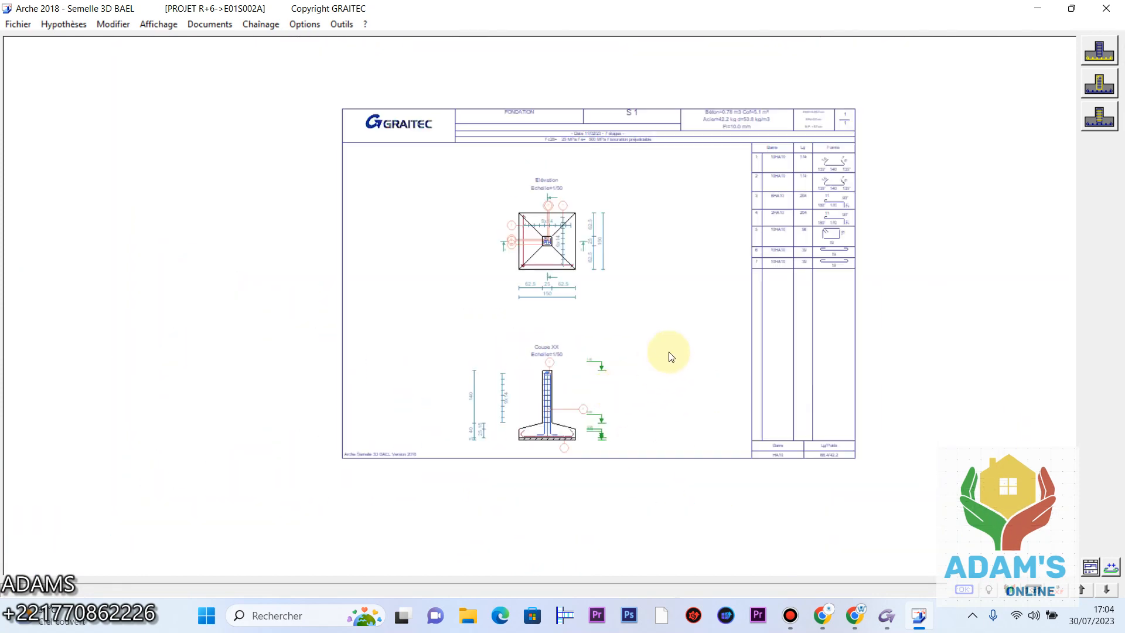
pyautogui.scroll(2, 505, 359)
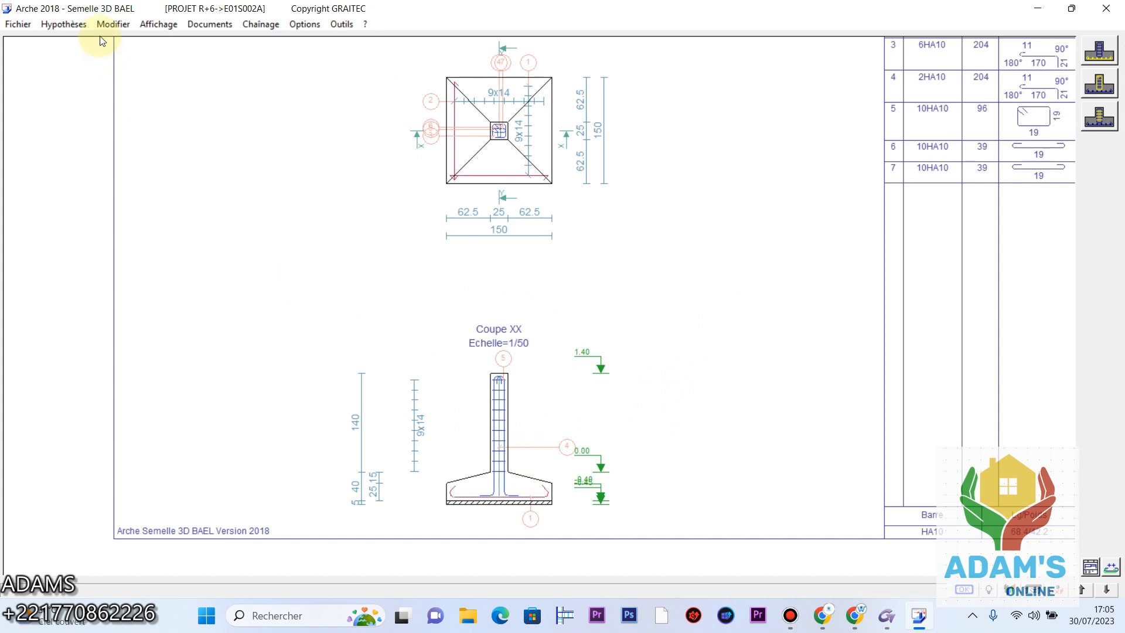
# - Review the rectangular shaft's reinforcement assumptions for starter bars, general spacing and transverse ties
pyautogui.click(64, 24)
pyautogui.click(152, 156)
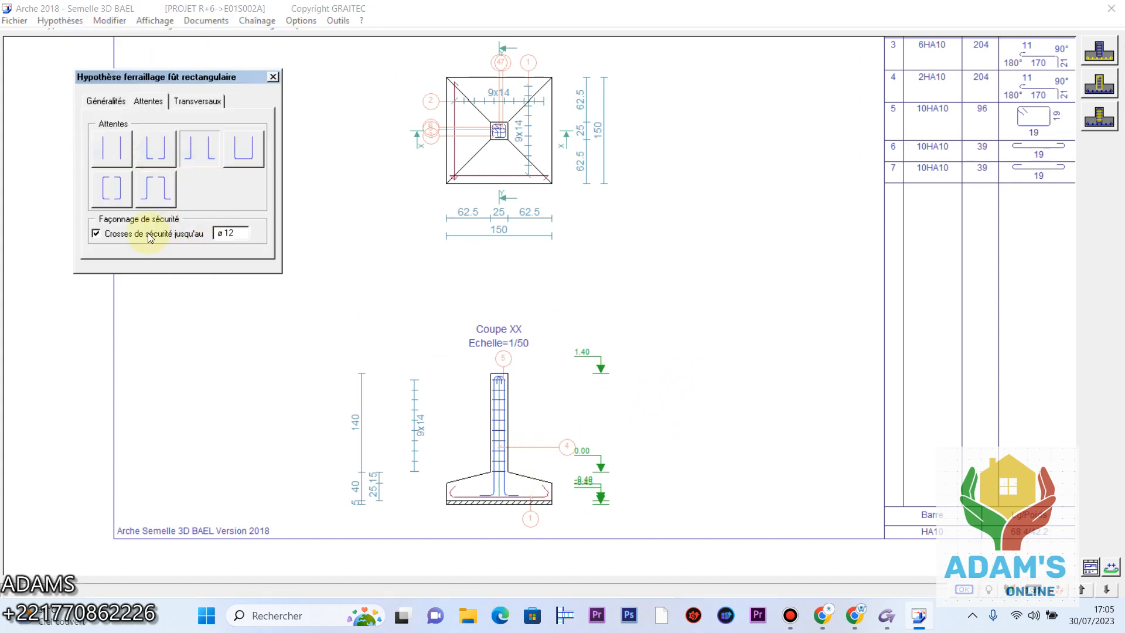
pyautogui.click(109, 100)
pyautogui.click(189, 102)
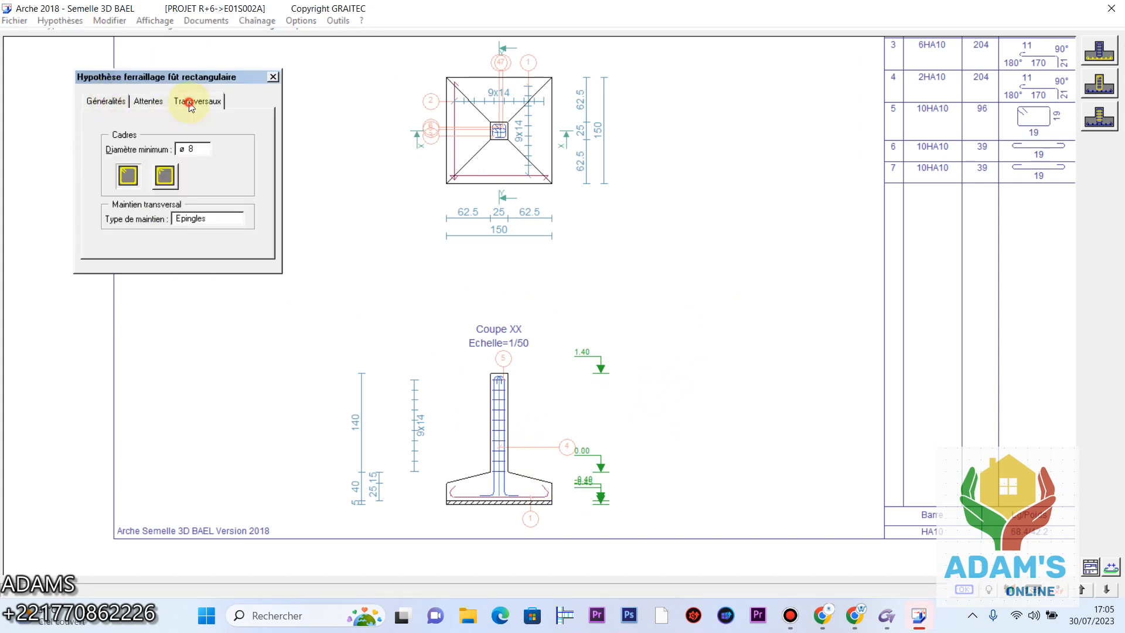
pyautogui.click(274, 77)
# - Set the footing's supported element to SANS to remove the shaft, and generate the interactive reinforcement plan of the footing alone
pyautogui.click(113, 24)
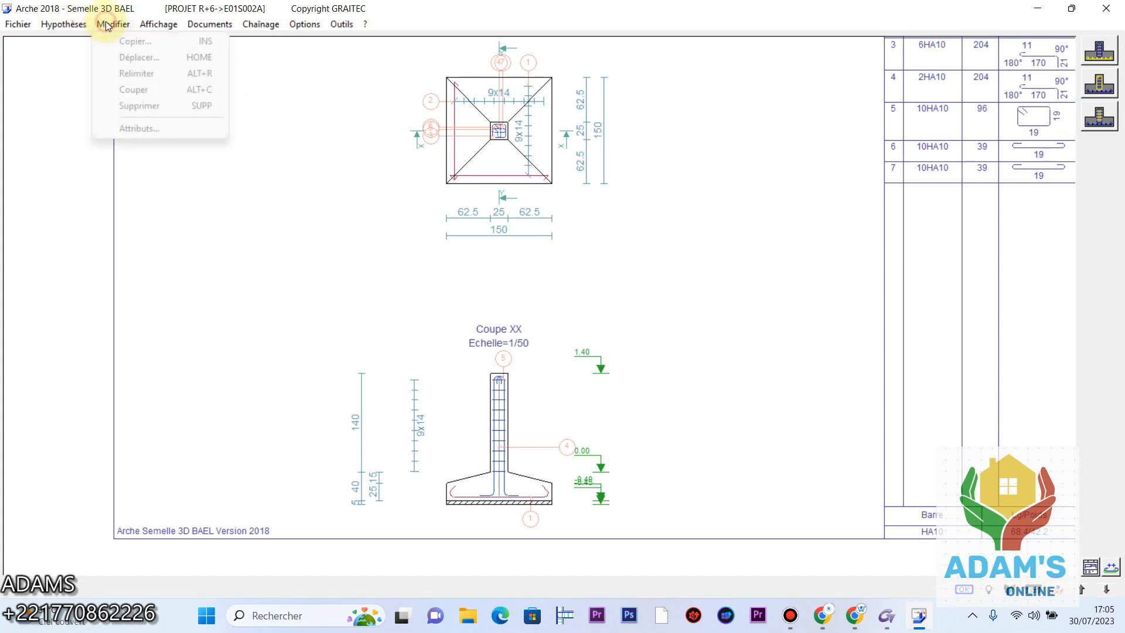
pyautogui.click(164, 41)
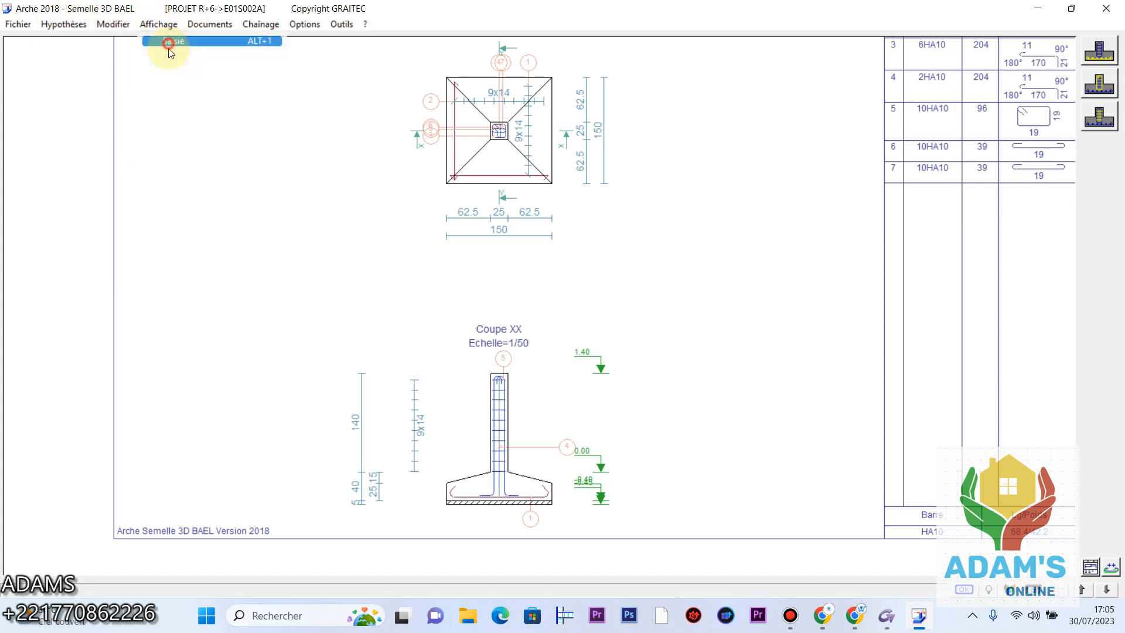
pyautogui.doubleClick(286, 166)
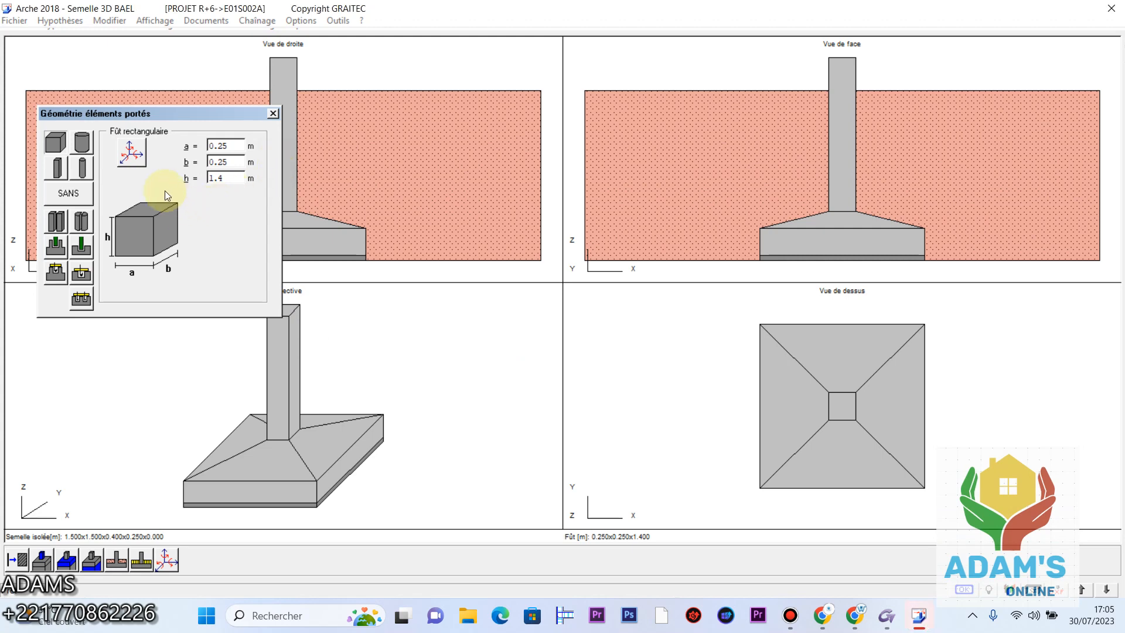
pyautogui.click(58, 194)
pyautogui.click(270, 112)
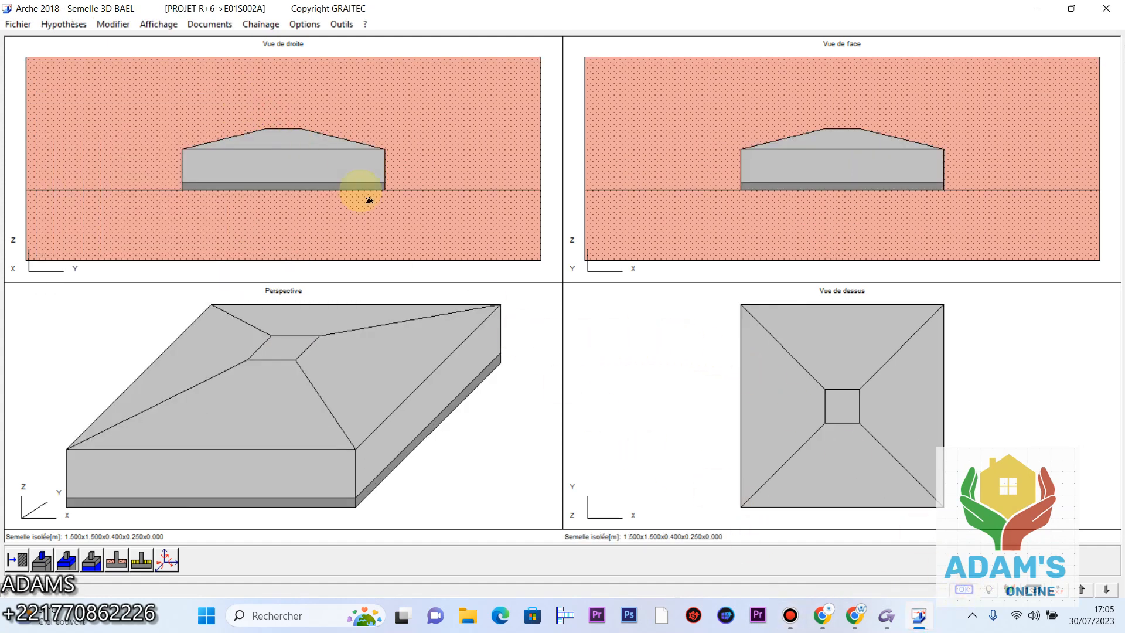
pyautogui.click(158, 24)
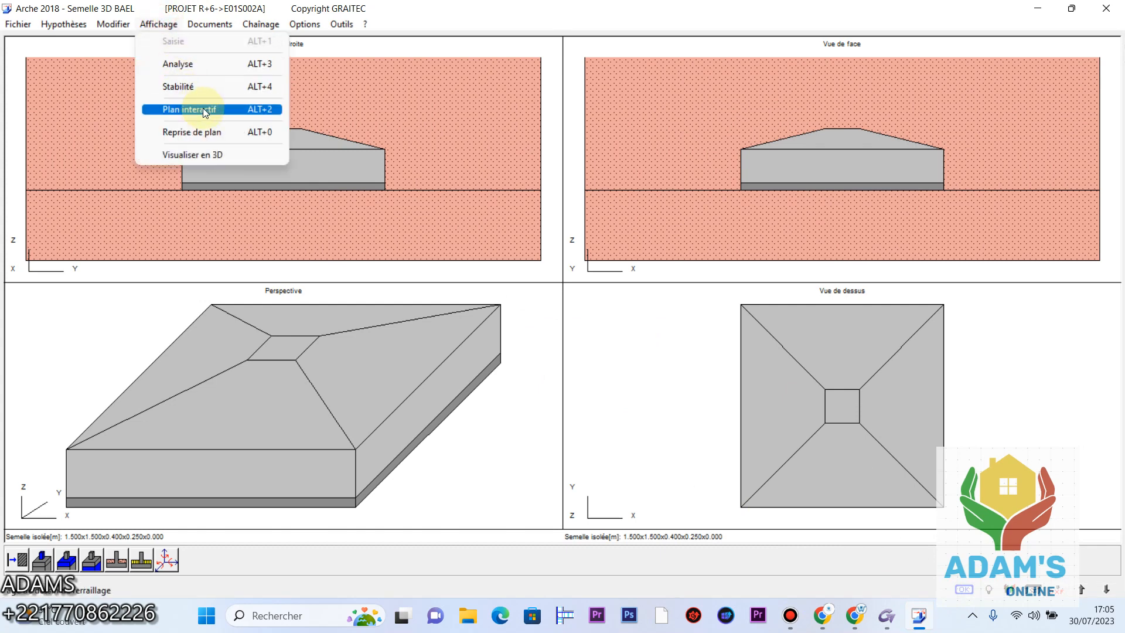
pyautogui.click(195, 109)
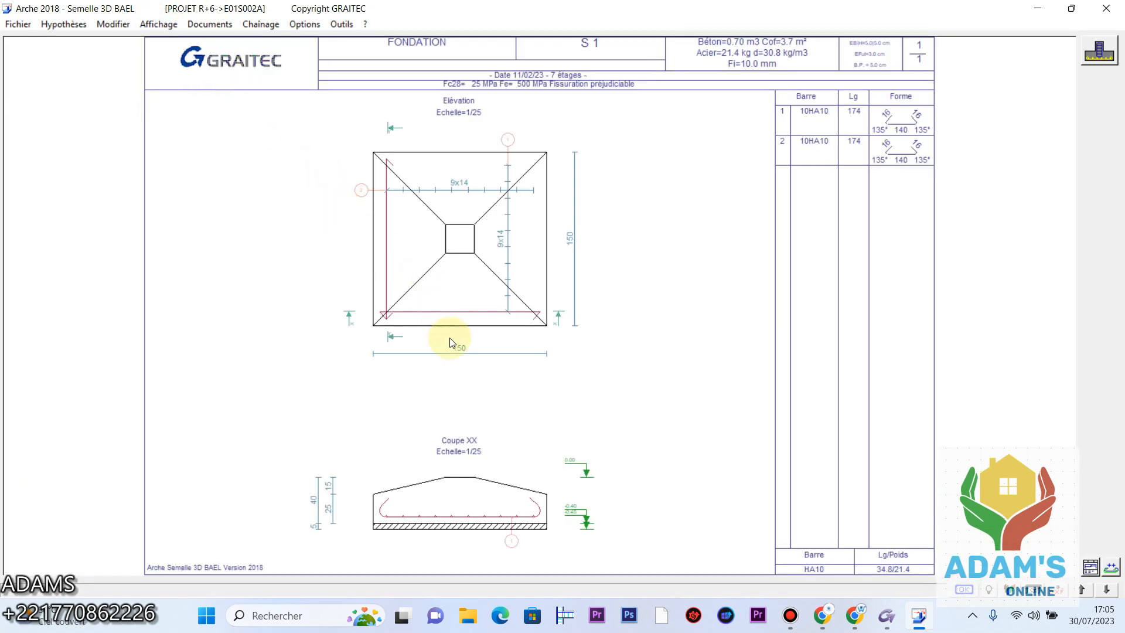